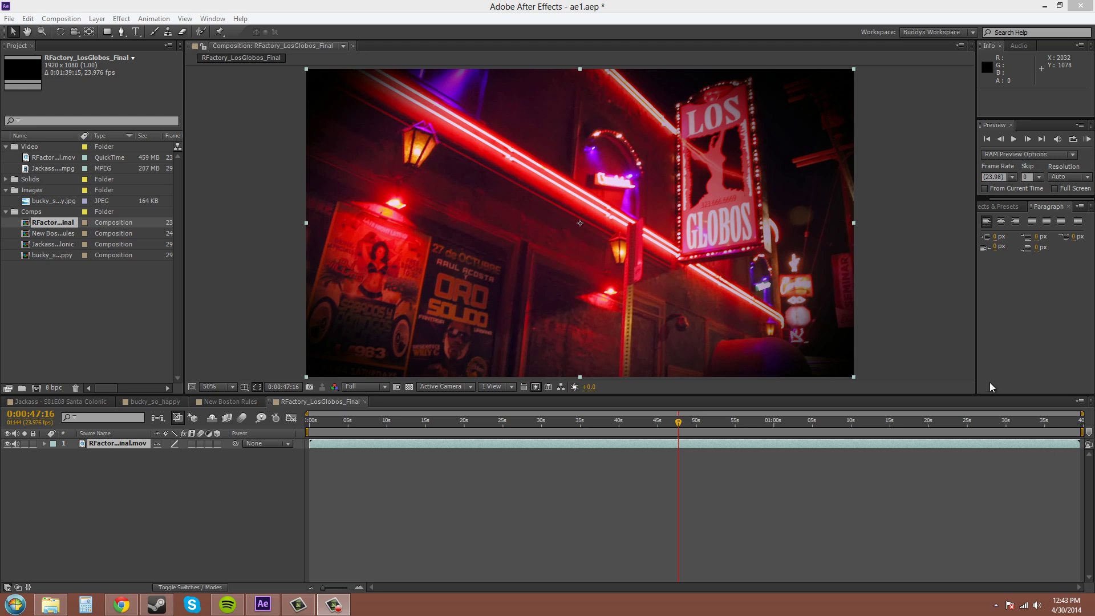
# - Deselect the neon footage layer by clicking an empty area of the Composition panel
pyautogui.click(906, 212)
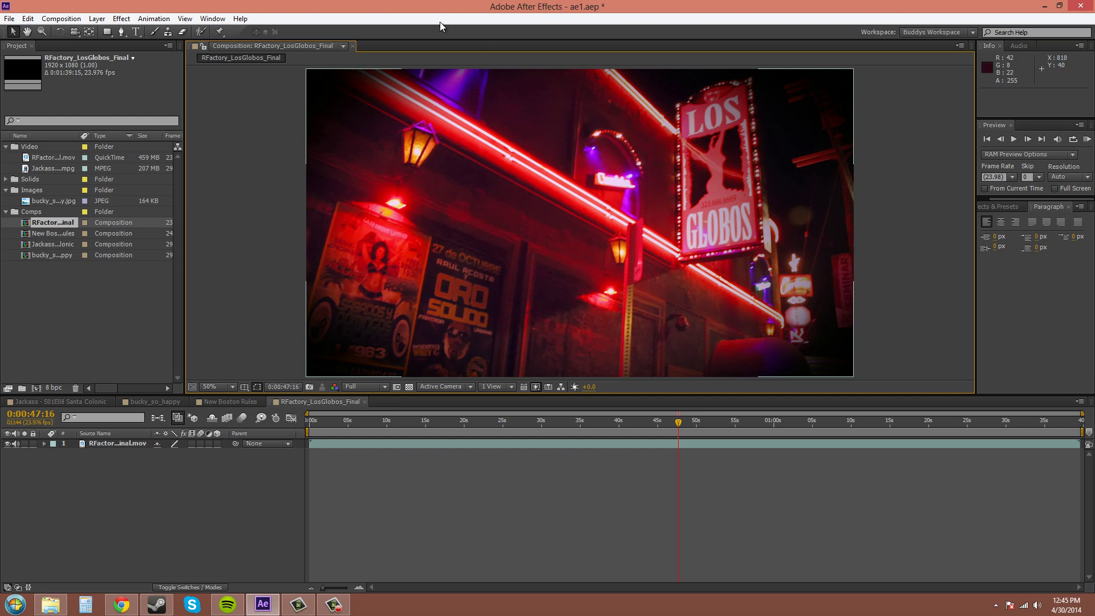
# - Open a second viewer of the comp, then reset Buddys Workspace to its original layout
pyautogui.click(342, 46)
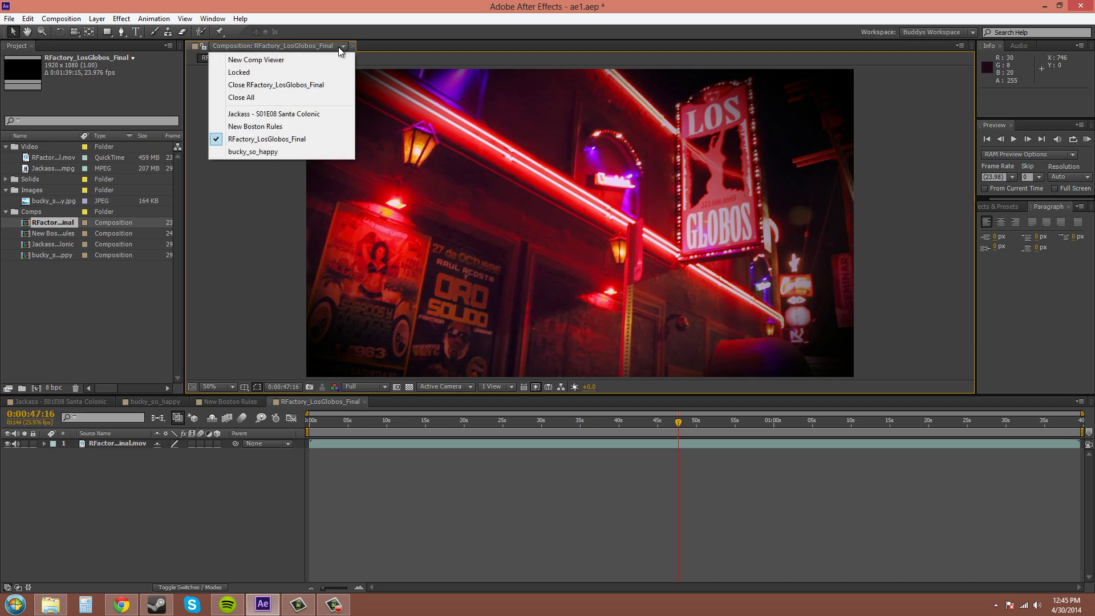
pyautogui.click(263, 59)
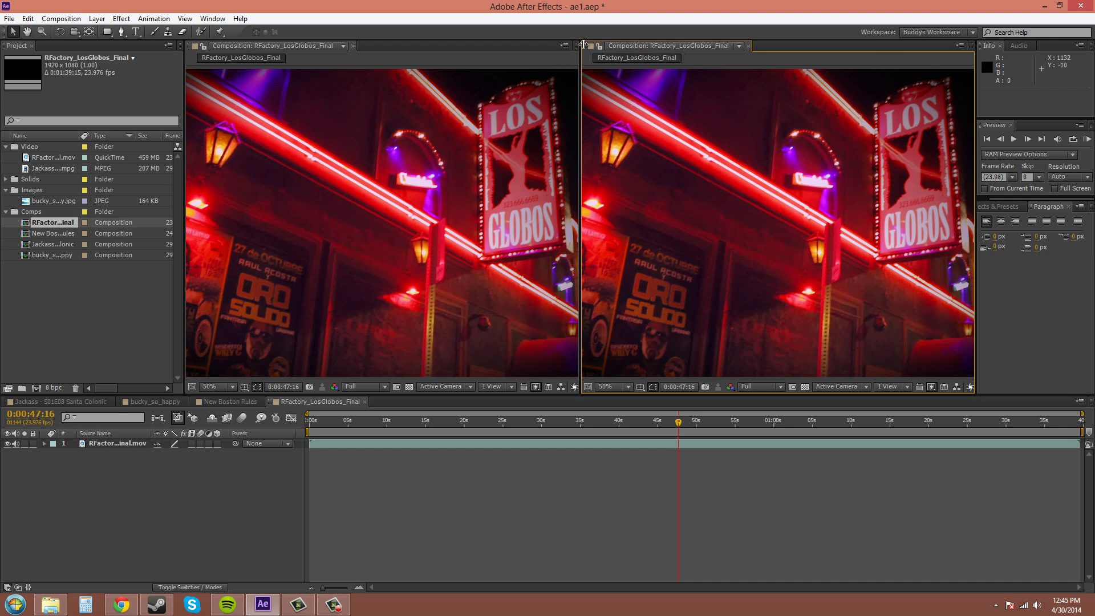
pyautogui.click(212, 18)
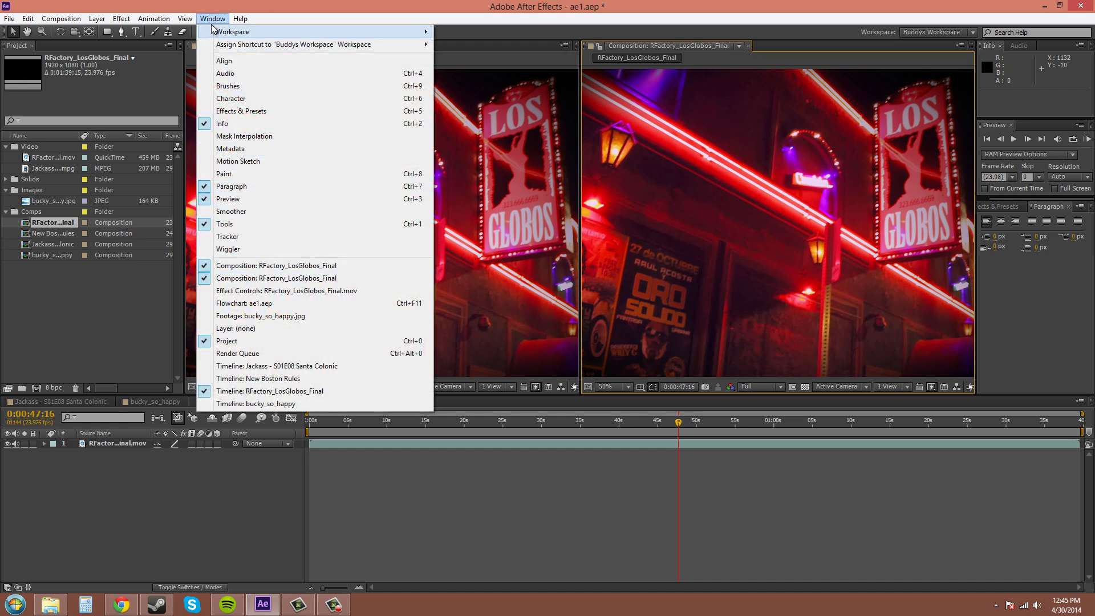
pyautogui.moveTo(231, 48)
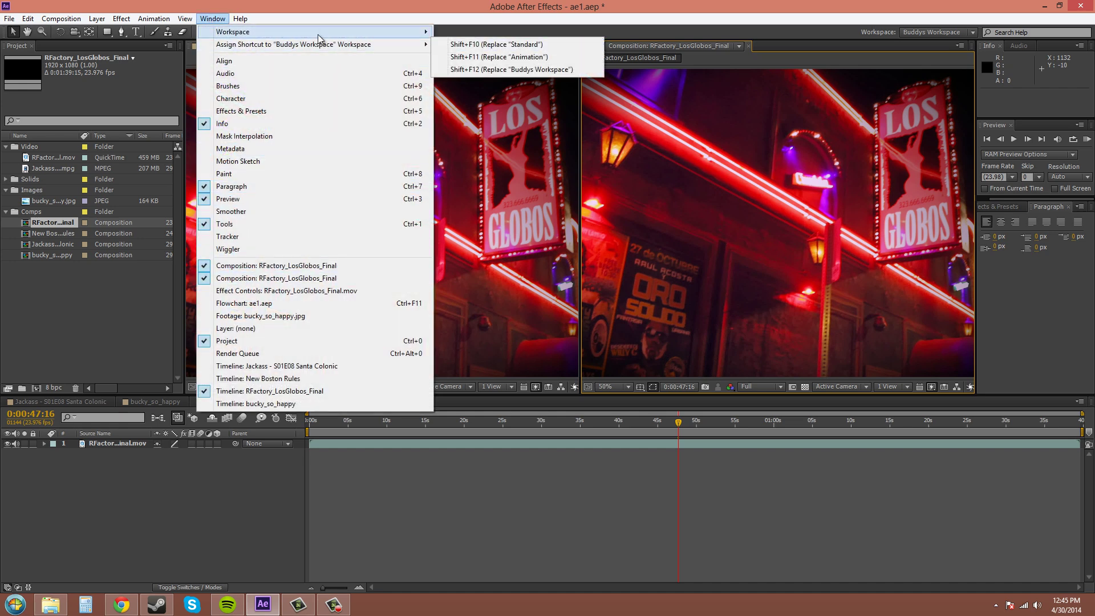
pyautogui.moveTo(342, 31)
pyautogui.click(470, 186)
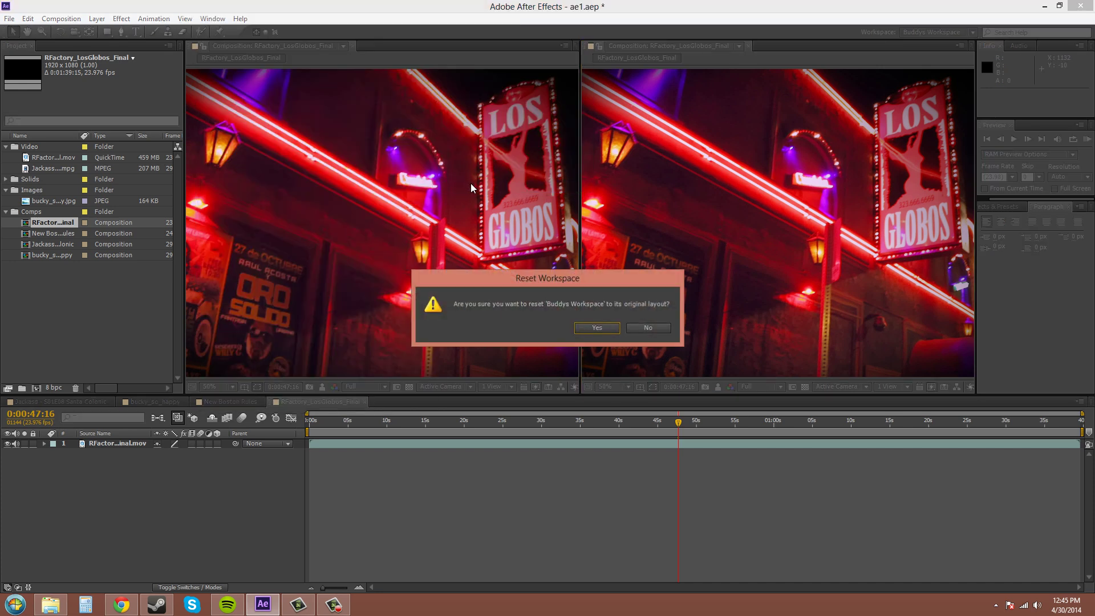
pyautogui.click(601, 330)
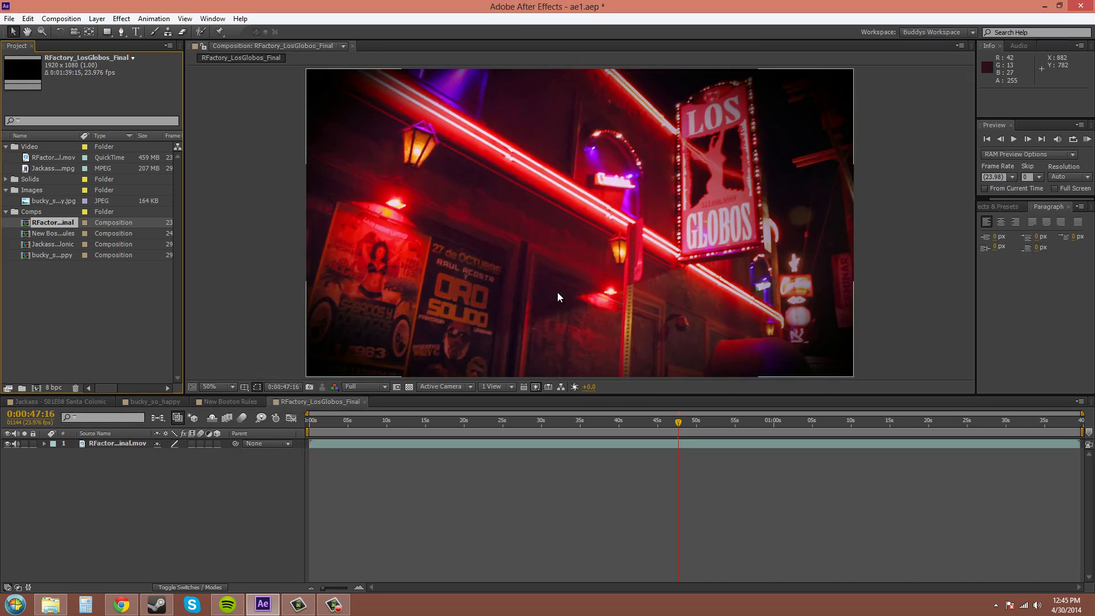
pyautogui.click(307, 45)
pyautogui.click(258, 114)
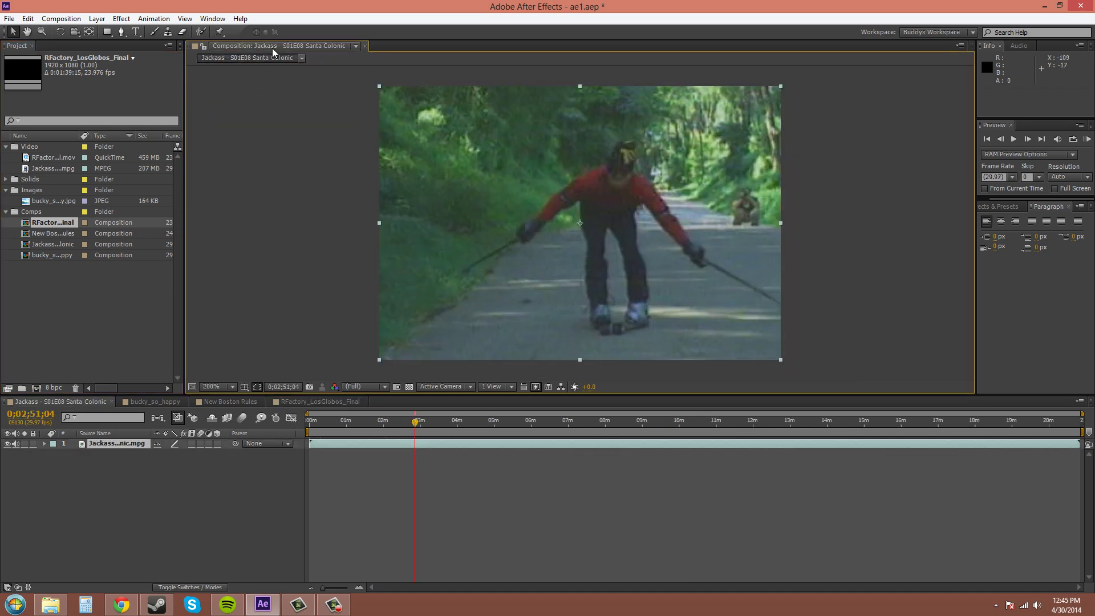
pyautogui.click(274, 47)
pyautogui.click(260, 126)
pyautogui.click(258, 60)
pyautogui.click(263, 142)
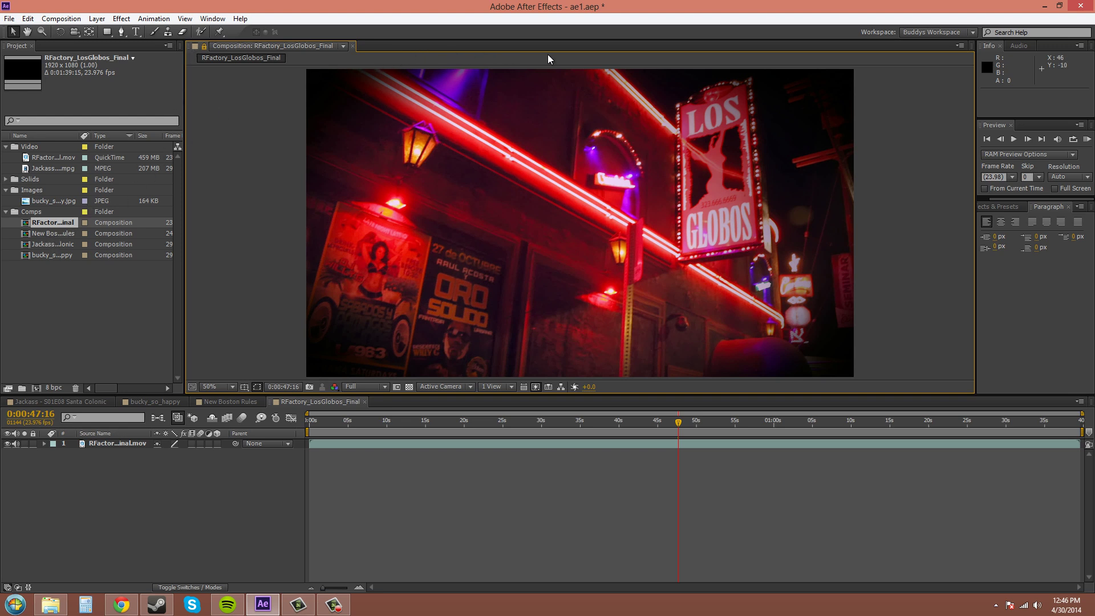
pyautogui.doubleClick(62, 234)
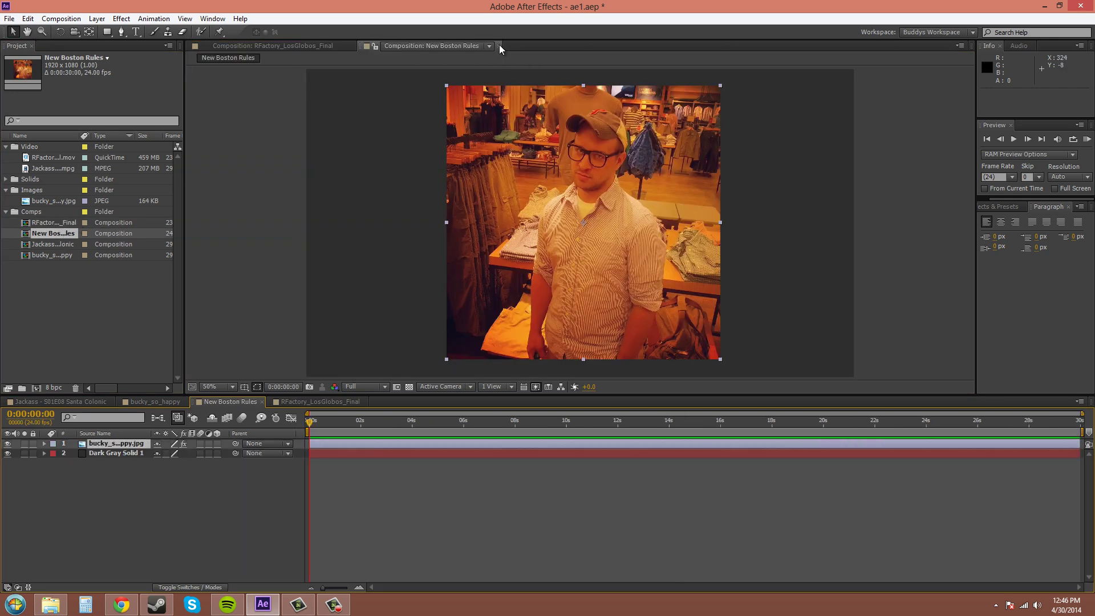
pyautogui.click(500, 46)
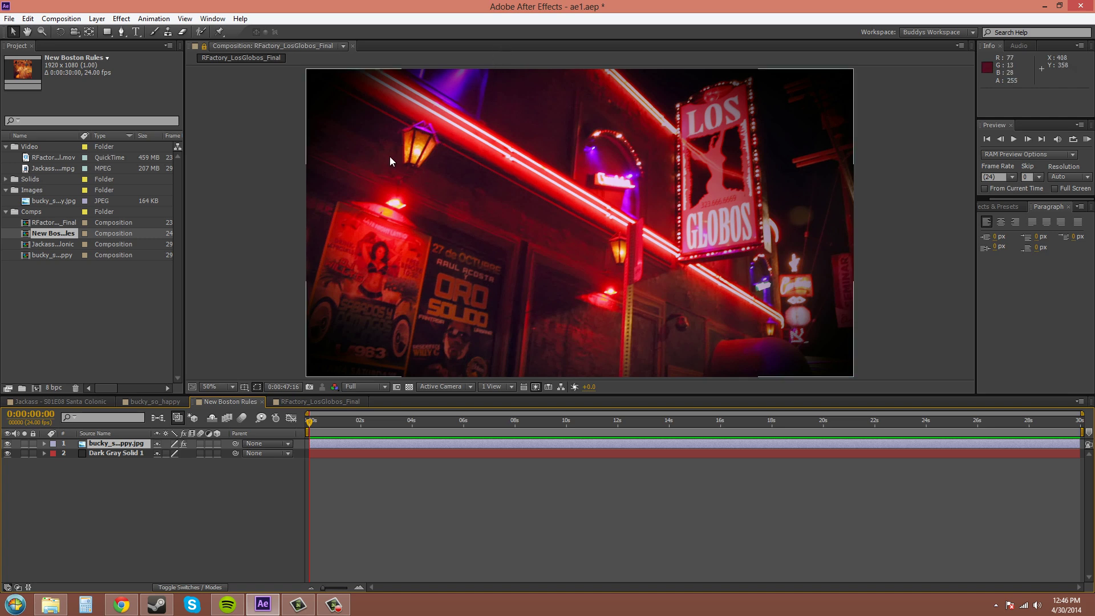
pyautogui.click(202, 46)
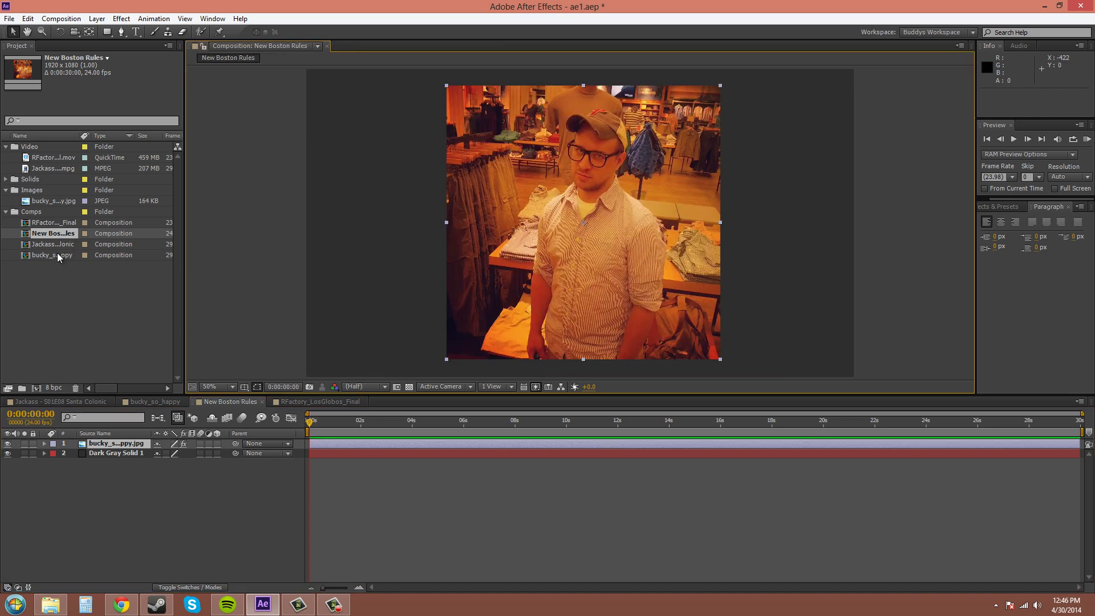
pyautogui.click(56, 230)
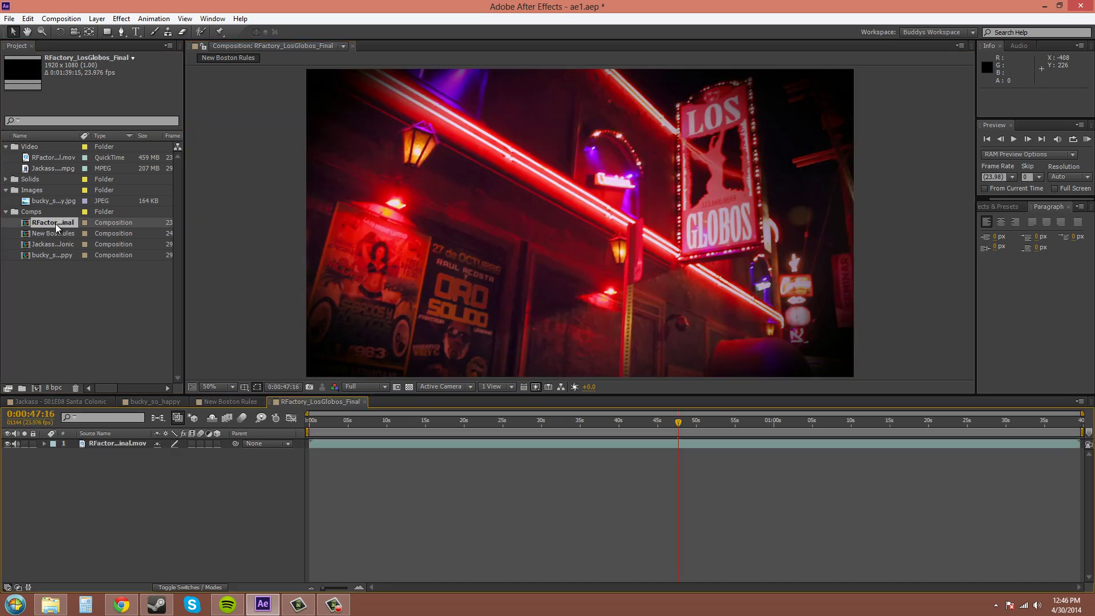
pyautogui.doubleClick(55, 222)
# - Set the viewer magnification to Fit from the magnification choices
pyautogui.click(225, 387)
pyautogui.click(225, 387)
pyautogui.click(225, 387)
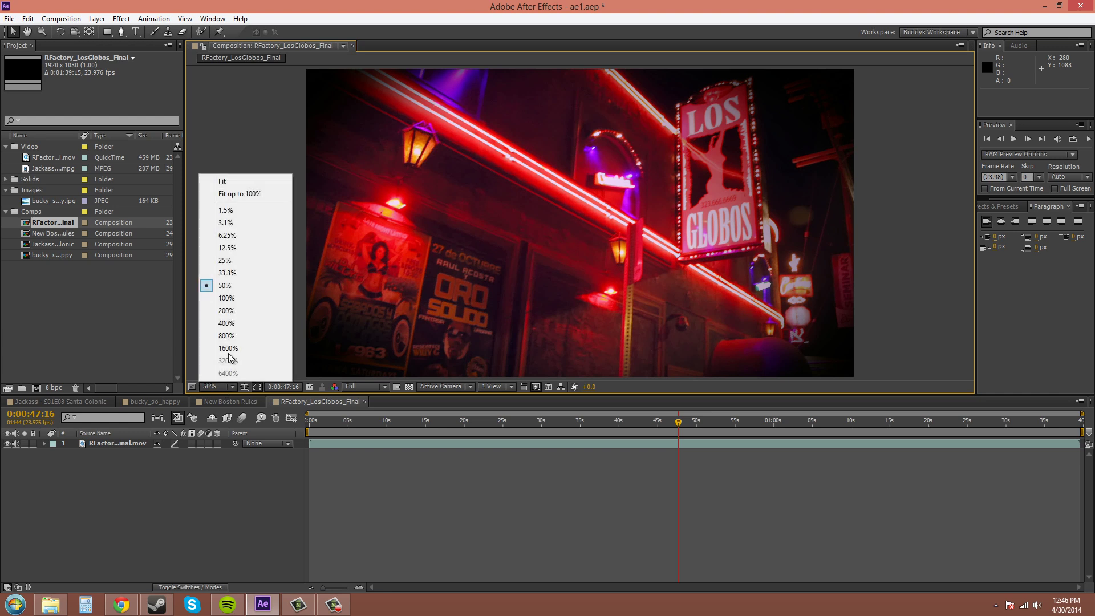
pyautogui.click(224, 186)
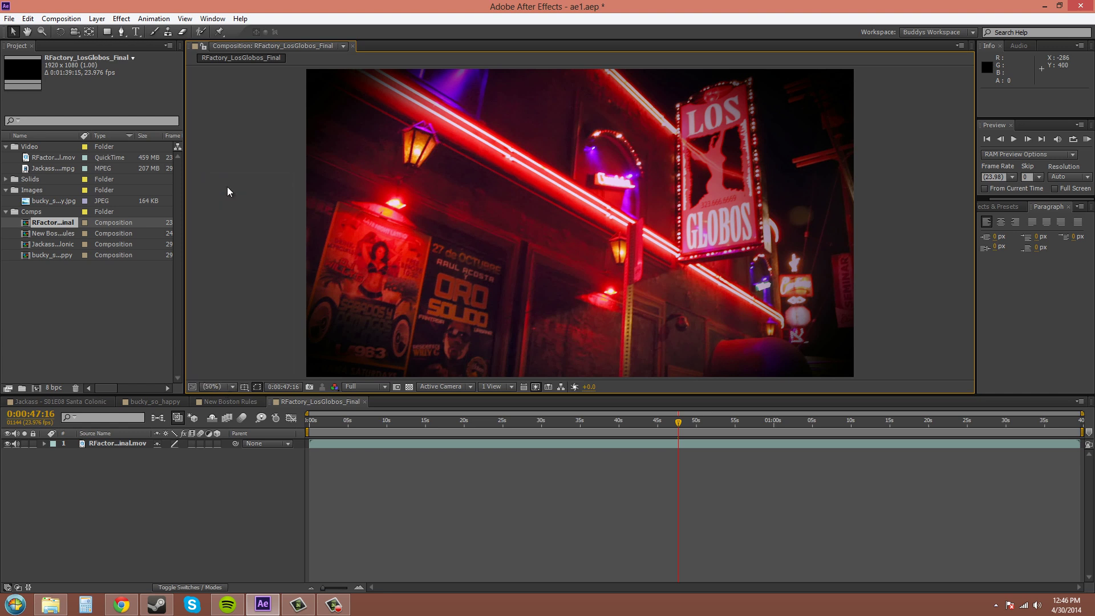
pyautogui.click(218, 386)
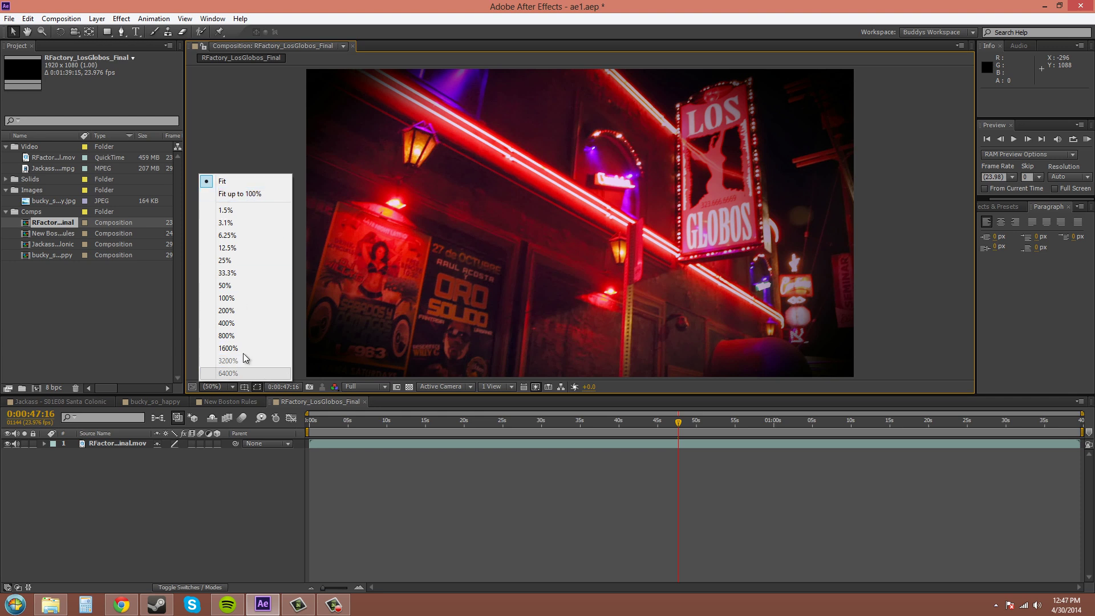
pyautogui.click(527, 406)
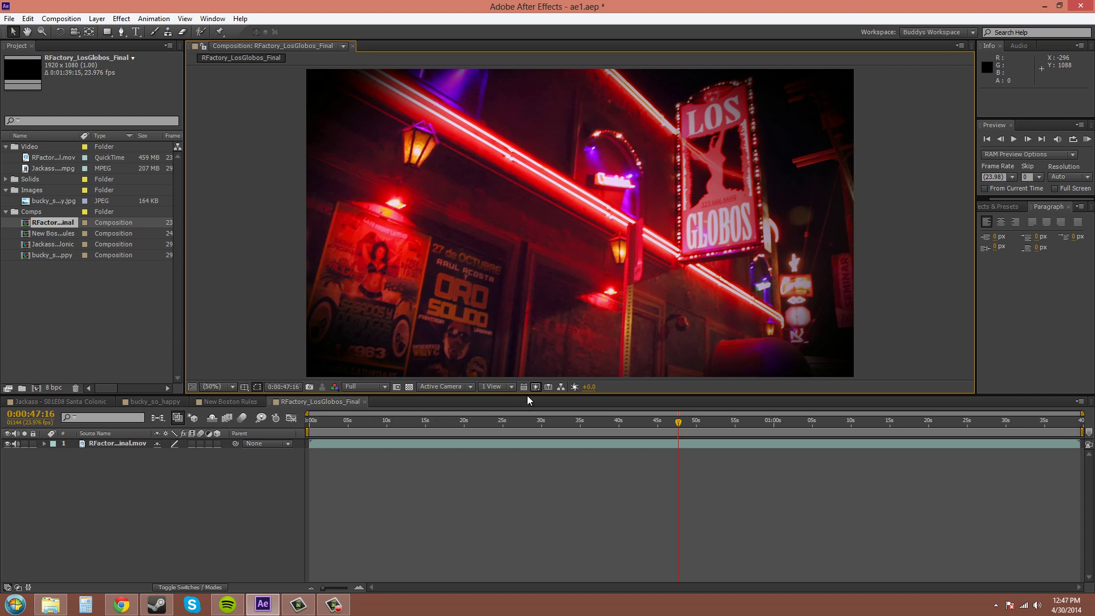
# - Resize the composition panel taller, trying 6.25% and Fit up to 100% before settling on Fit
pyautogui.moveTo(527, 395); pyautogui.dragTo(525, 510)
pyautogui.click(216, 507)
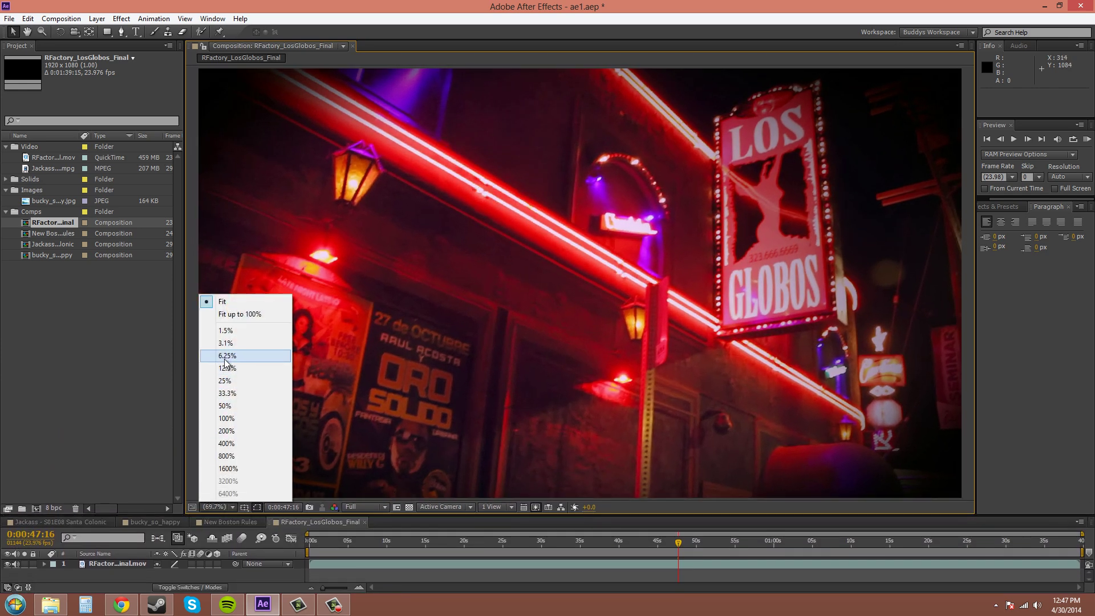
pyautogui.click(226, 356)
pyautogui.click(217, 505)
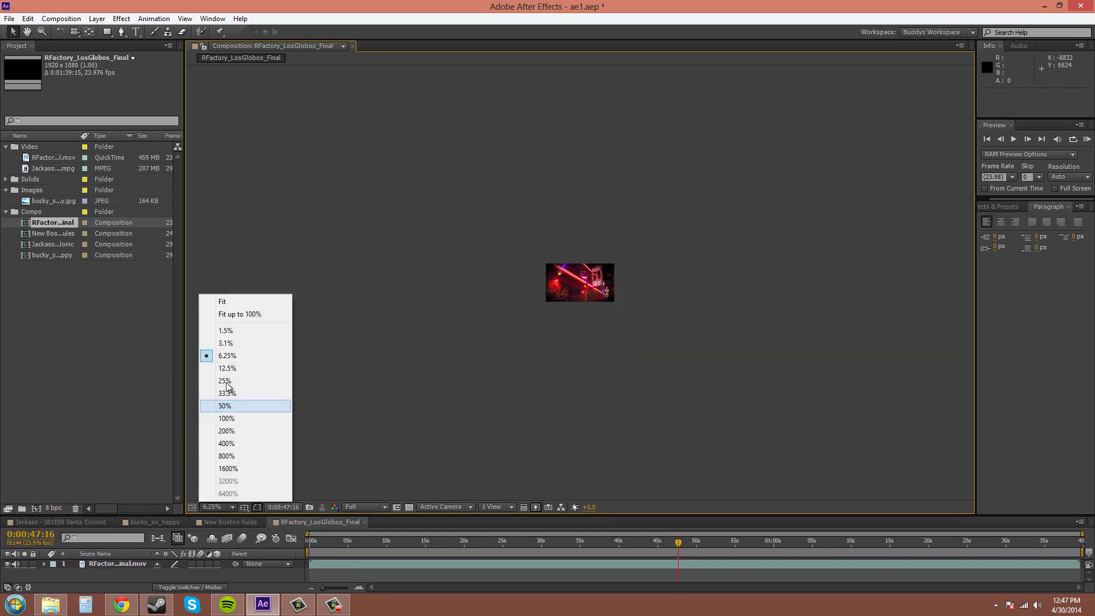
pyautogui.click(244, 313)
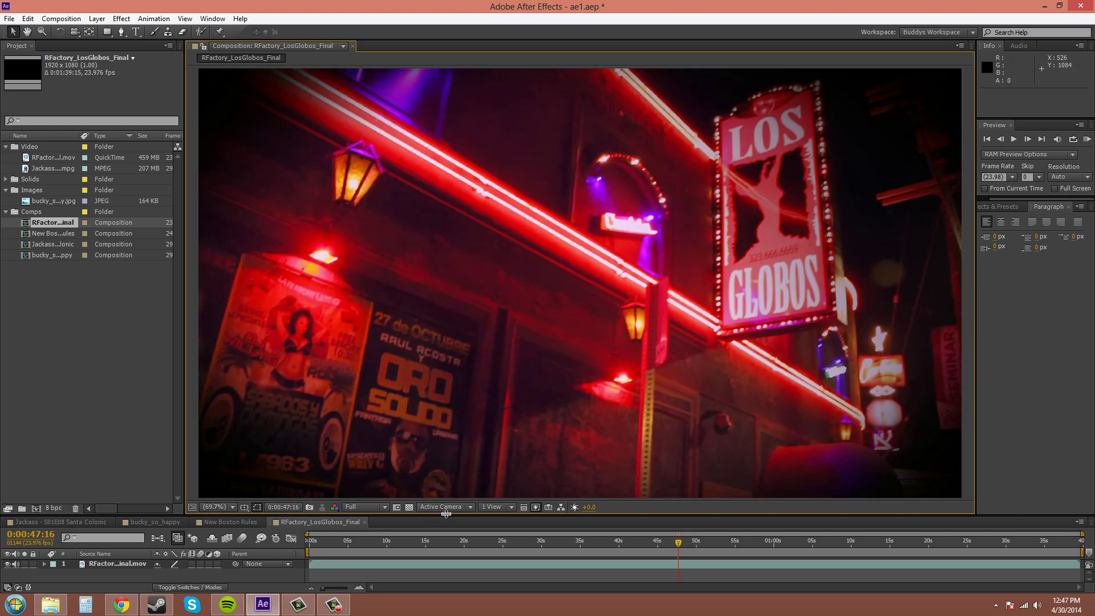
pyautogui.moveTo(447, 513); pyautogui.dragTo(259, 423)
pyautogui.click(224, 420)
pyautogui.click(231, 214)
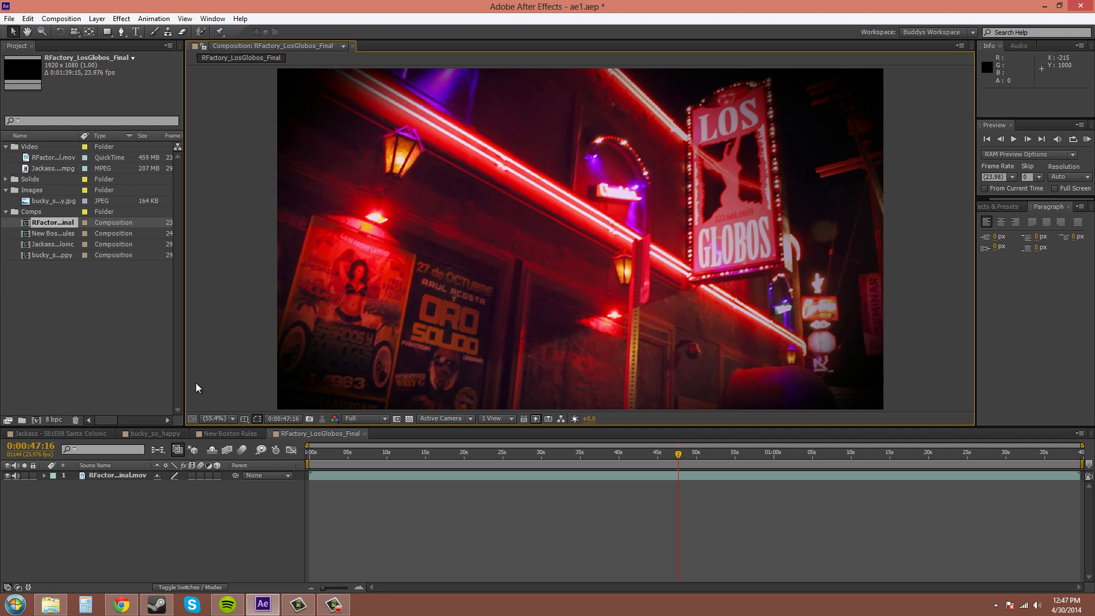
pyautogui.click(244, 419)
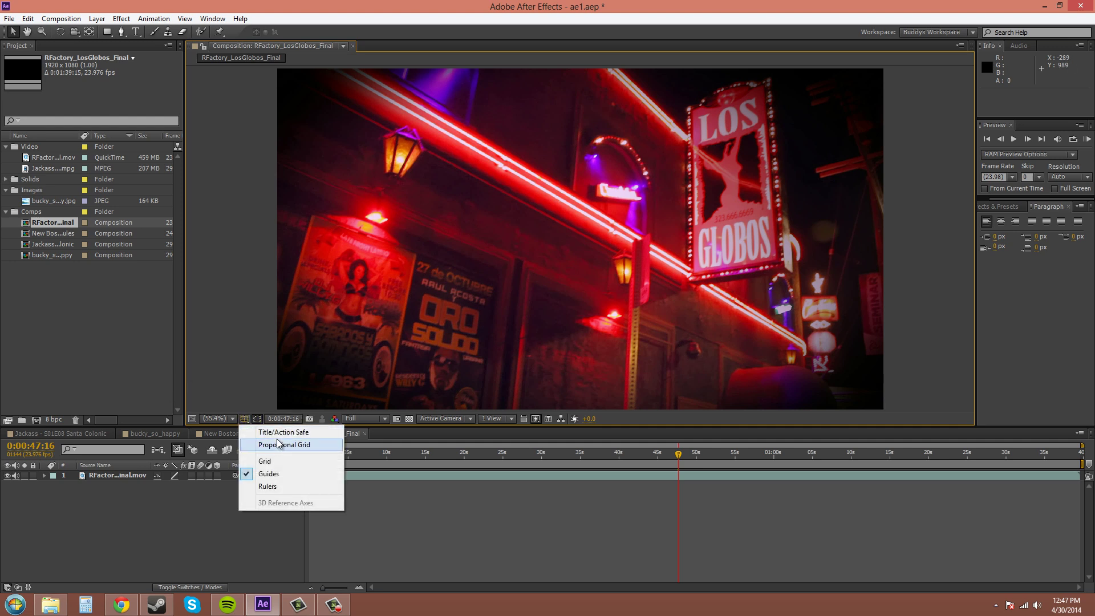
pyautogui.click(294, 433)
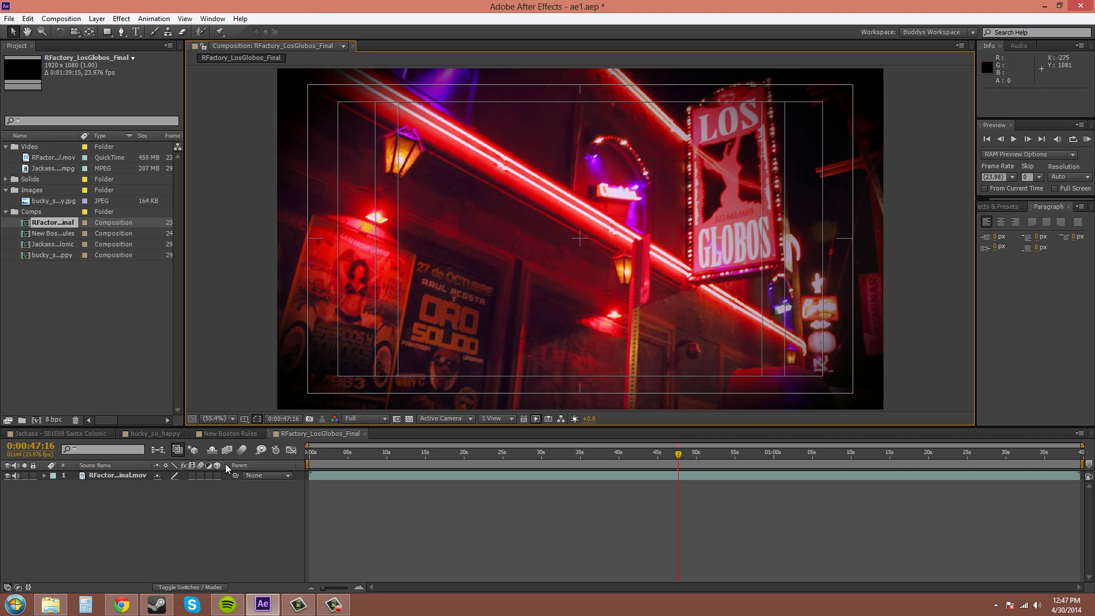
pyautogui.click(244, 419)
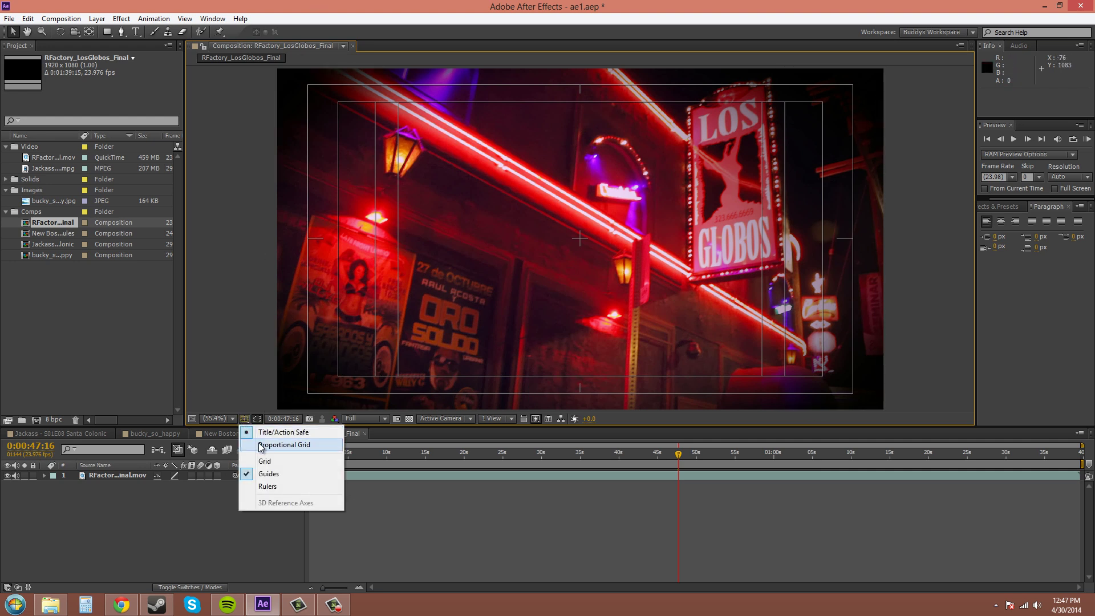
pyautogui.click(261, 446)
pyautogui.click(245, 420)
pyautogui.click(283, 486)
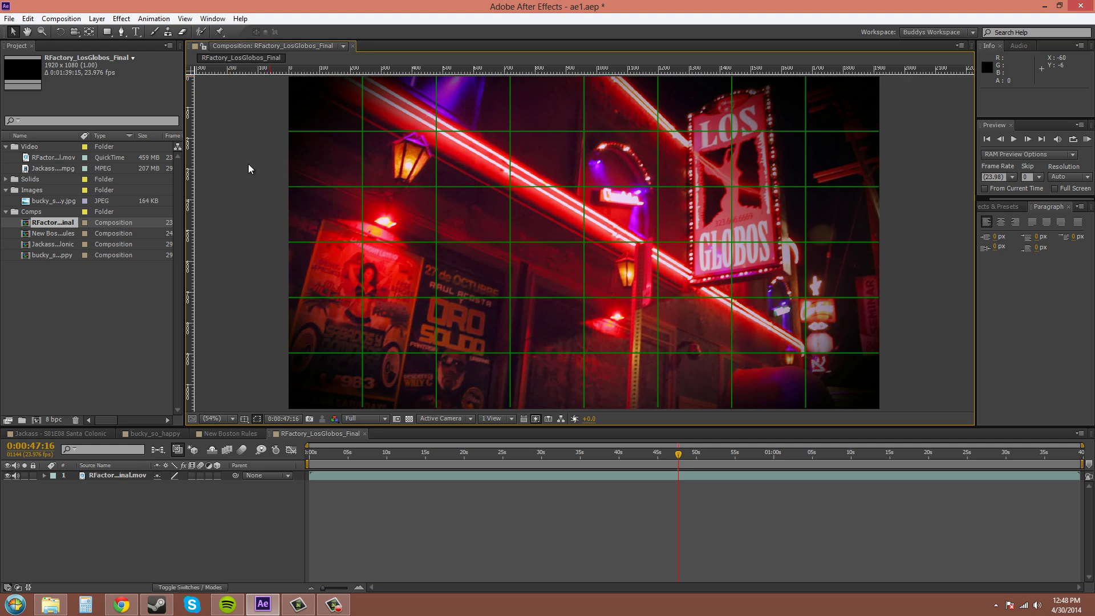
pyautogui.click(244, 419)
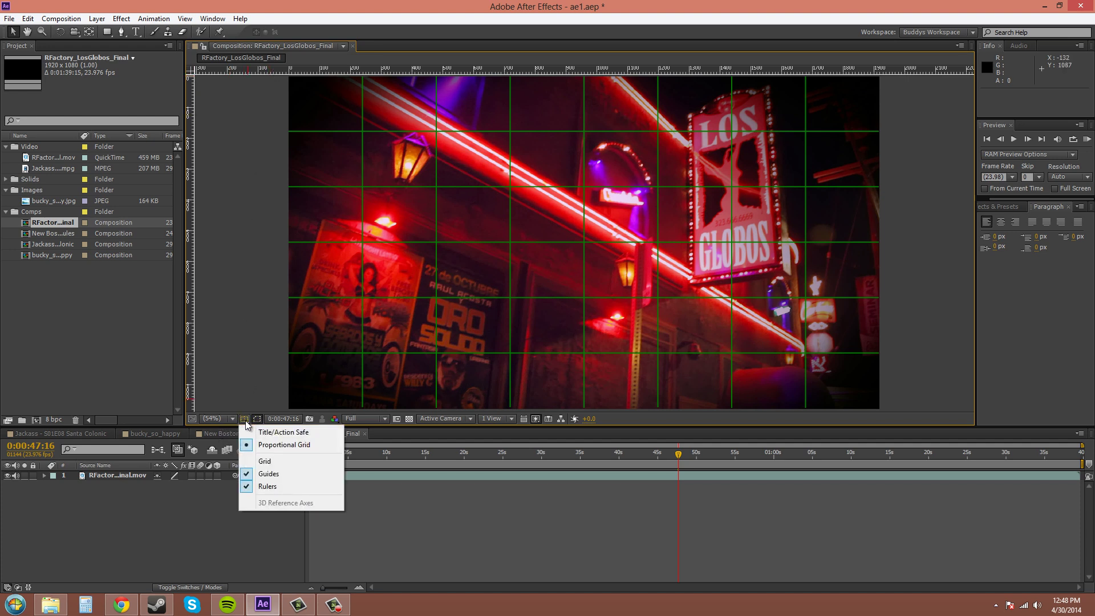
pyautogui.click(265, 486)
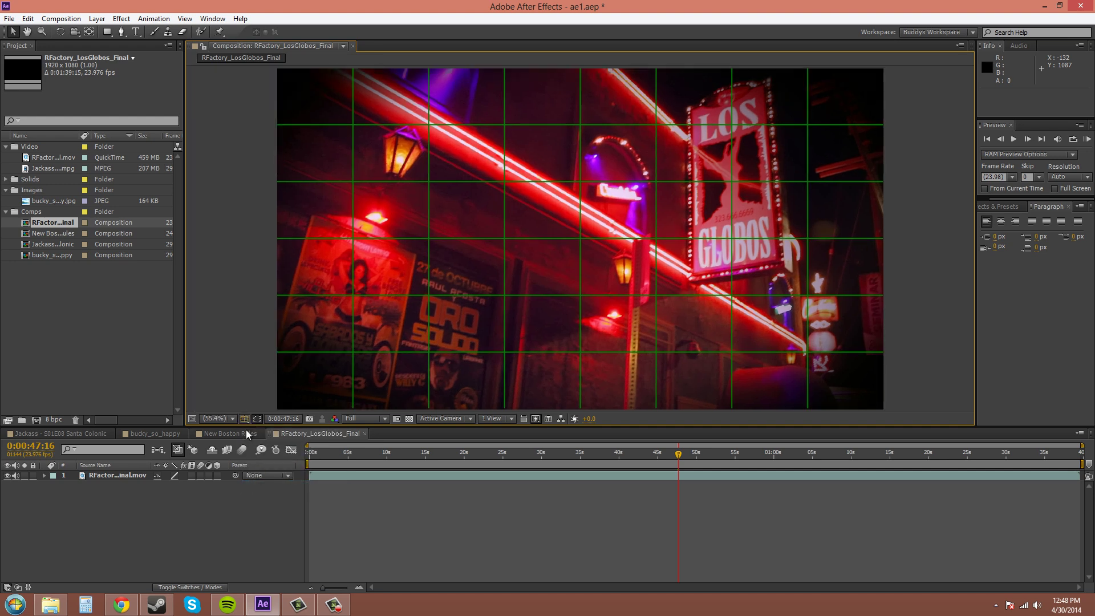
pyautogui.click(244, 419)
pyautogui.click(268, 445)
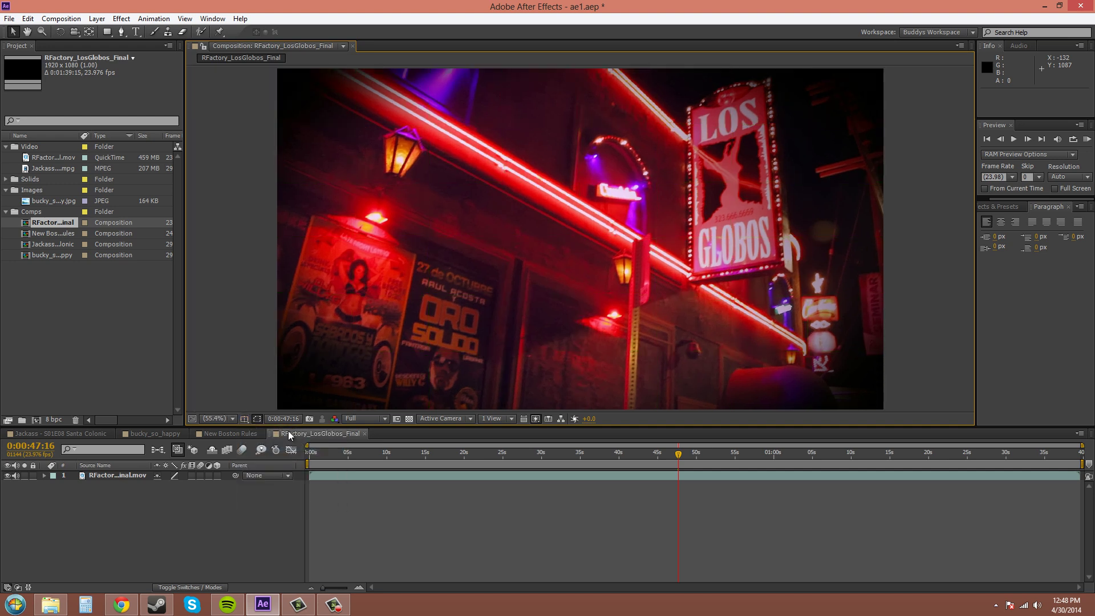
# - Hide the frame outline marks and move the current time to 0:00:48:10
pyautogui.click(257, 419)
pyautogui.moveTo(628, 460); pyautogui.dragTo(682, 460)
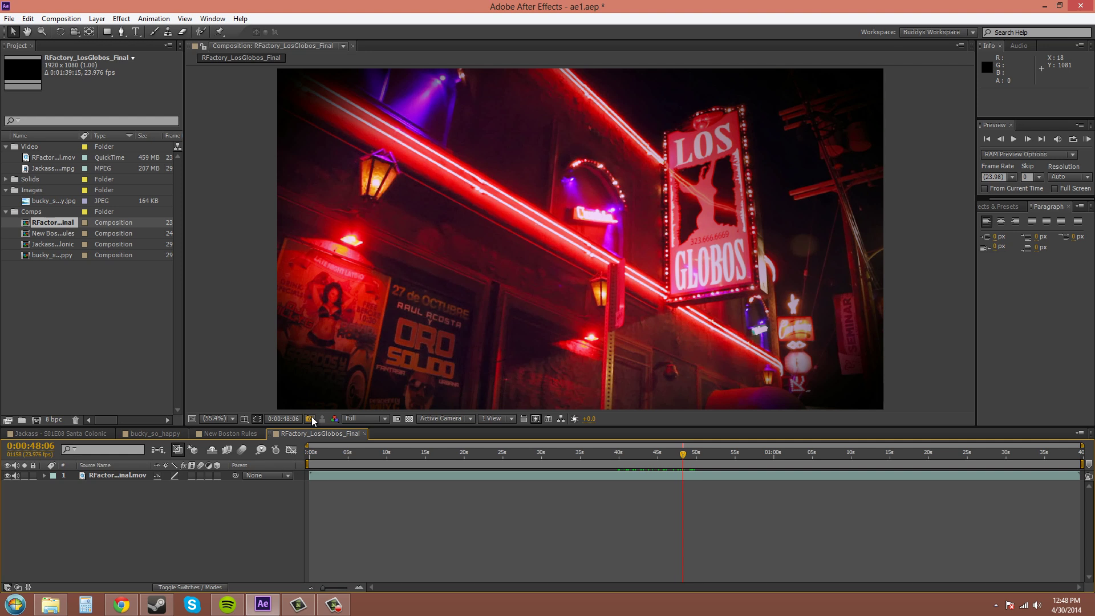
# - Take a snapshot of the current neon Los Globos frame
pyautogui.click(309, 419)
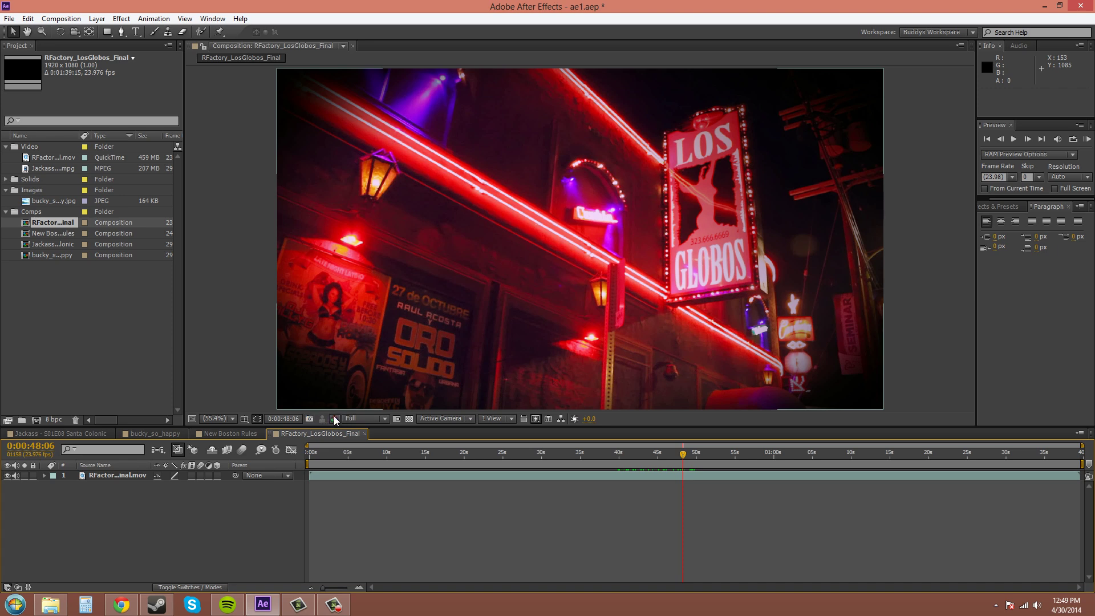
pyautogui.click(335, 419)
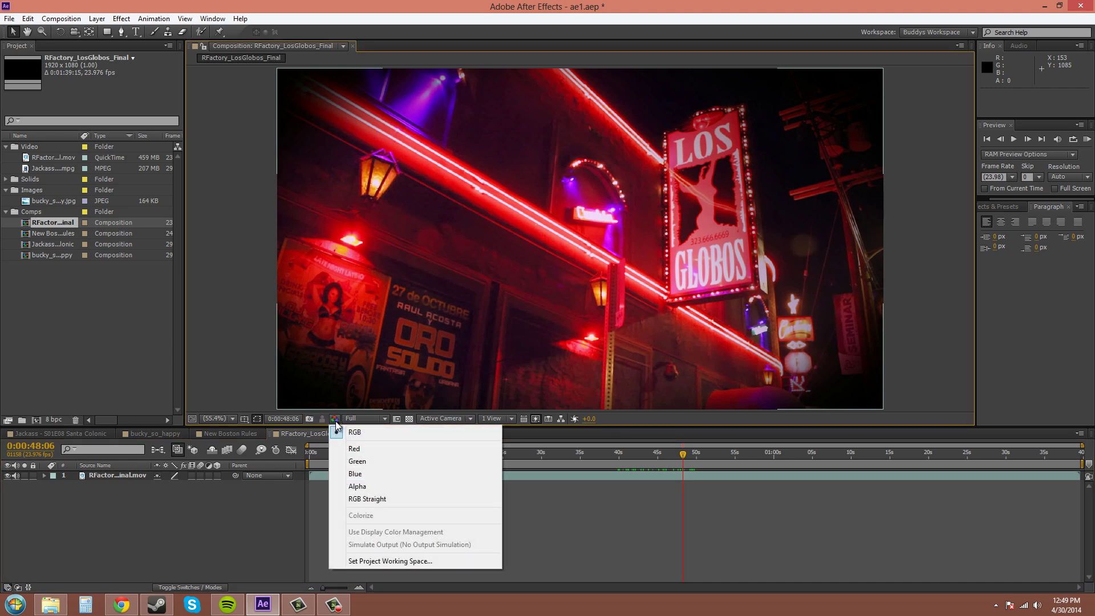
pyautogui.click(357, 486)
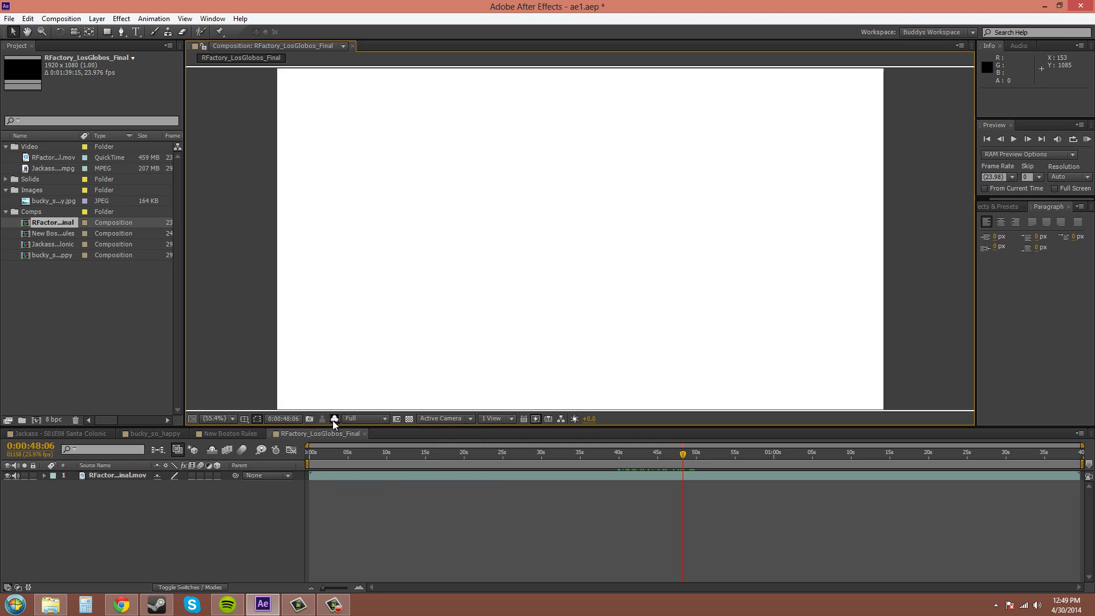
pyautogui.click(335, 419)
pyautogui.click(352, 433)
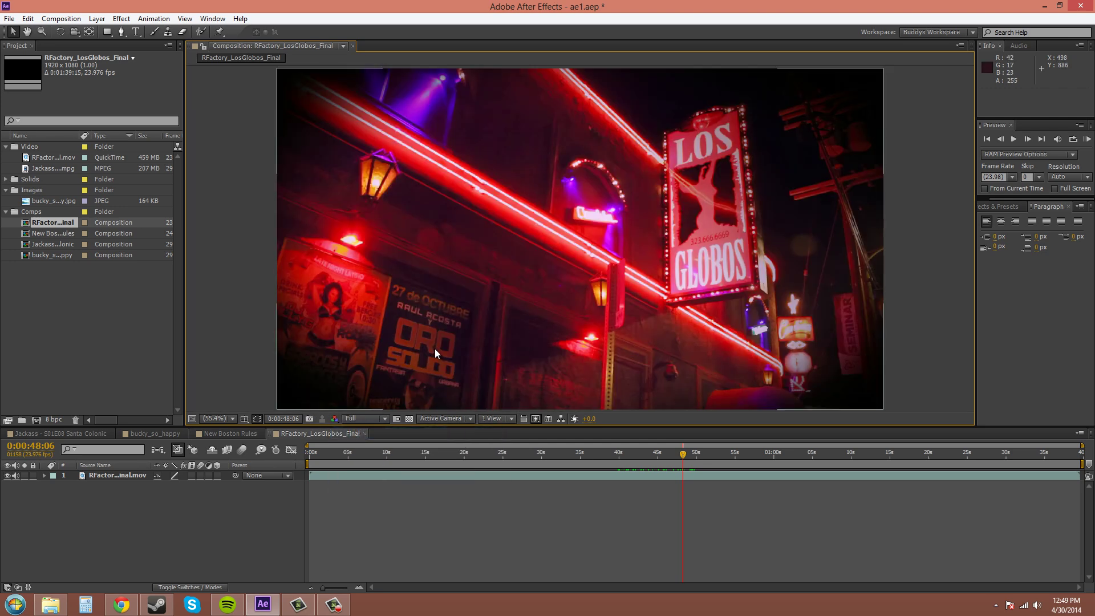
pyautogui.click(385, 420)
pyautogui.click(369, 461)
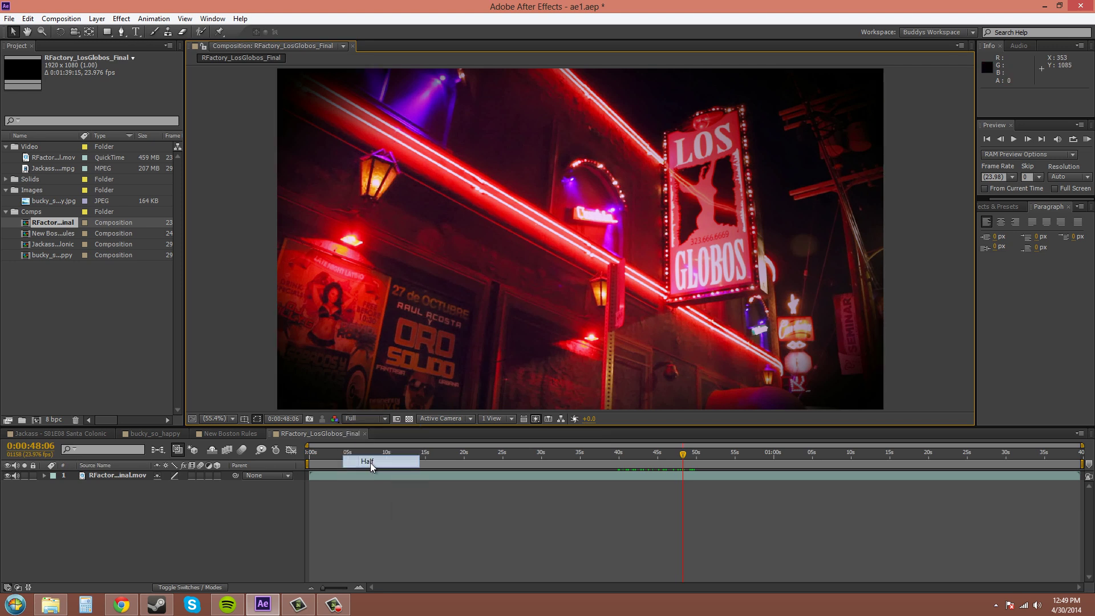
pyautogui.click(368, 416)
pyautogui.click(365, 469)
pyautogui.click(371, 420)
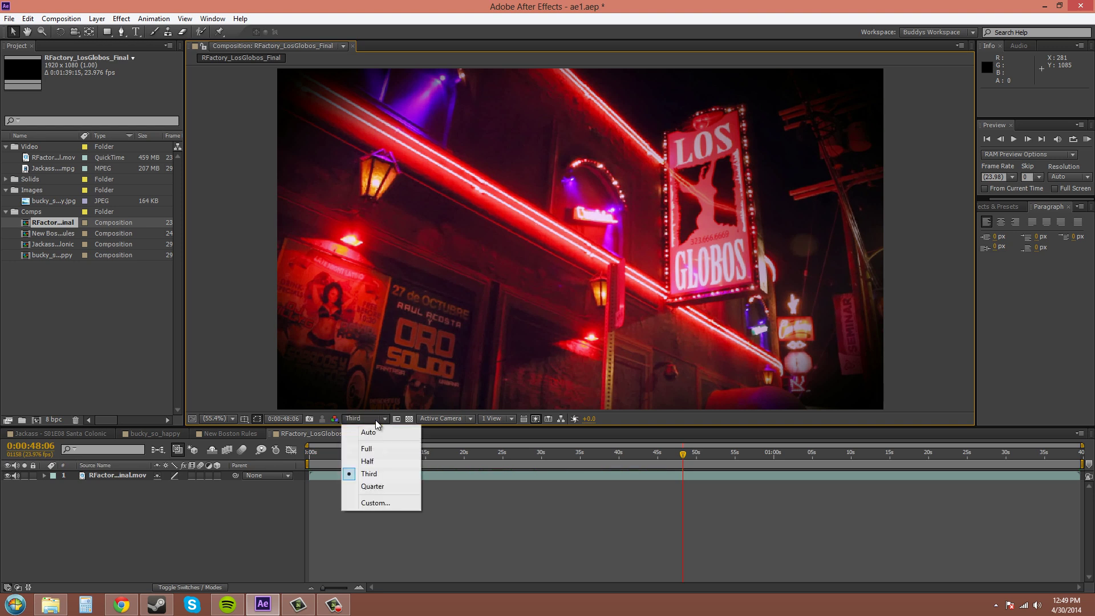
pyautogui.click(372, 450)
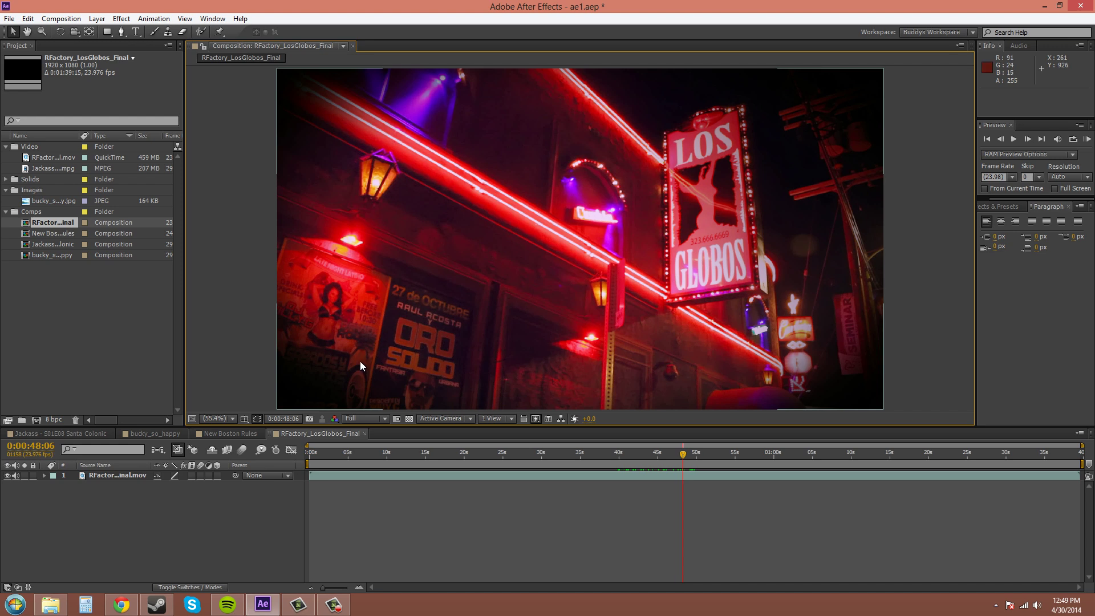
# - Draw a region of interest around the LOS GLOBOS sign, then turn it off to render the full frame
pyautogui.click(395, 419)
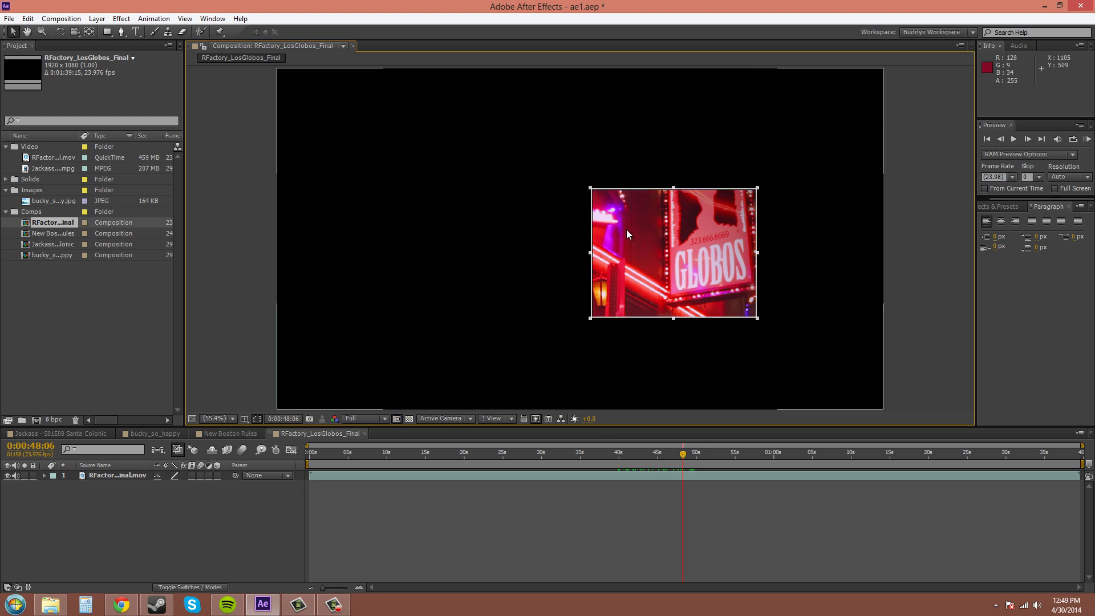
pyautogui.moveTo(590, 189); pyautogui.dragTo(508, 88)
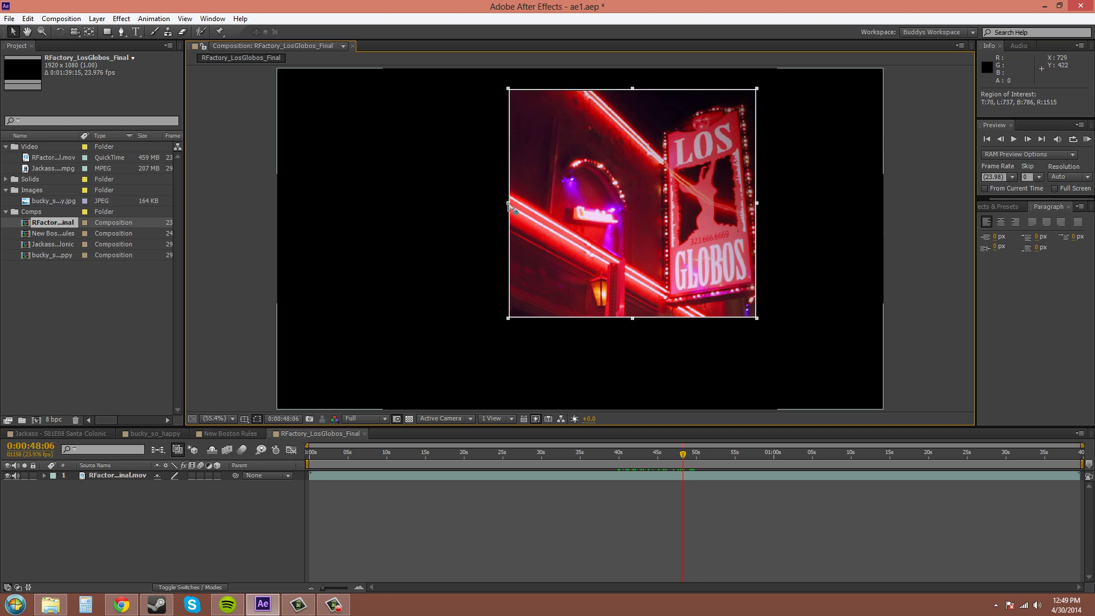
pyautogui.moveTo(507, 212); pyautogui.dragTo(658, 212)
pyautogui.moveTo(757, 206); pyautogui.dragTo(769, 206)
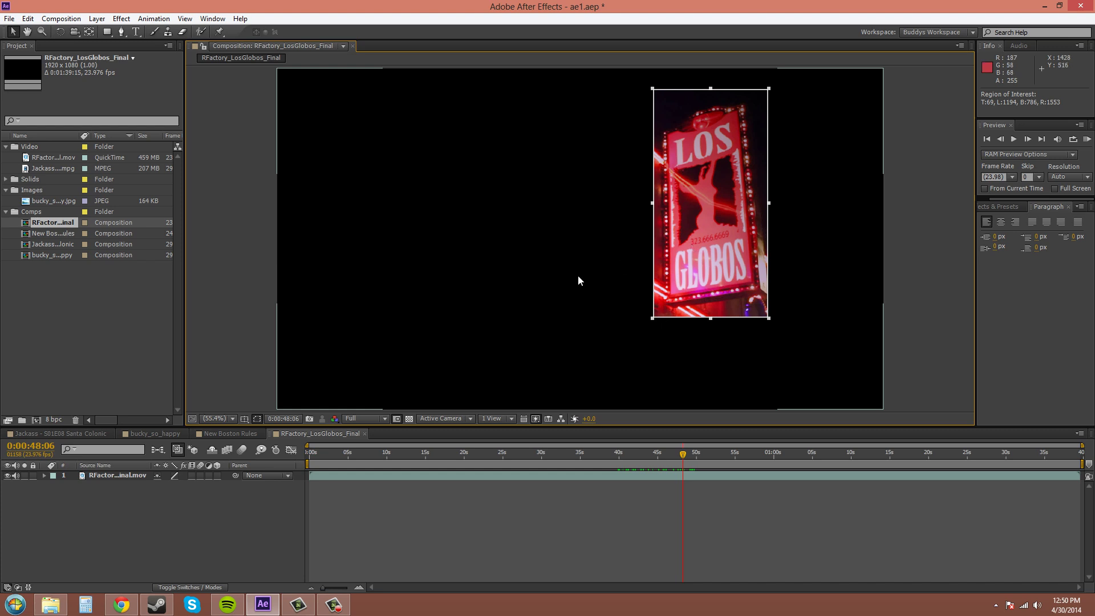
pyautogui.click(397, 419)
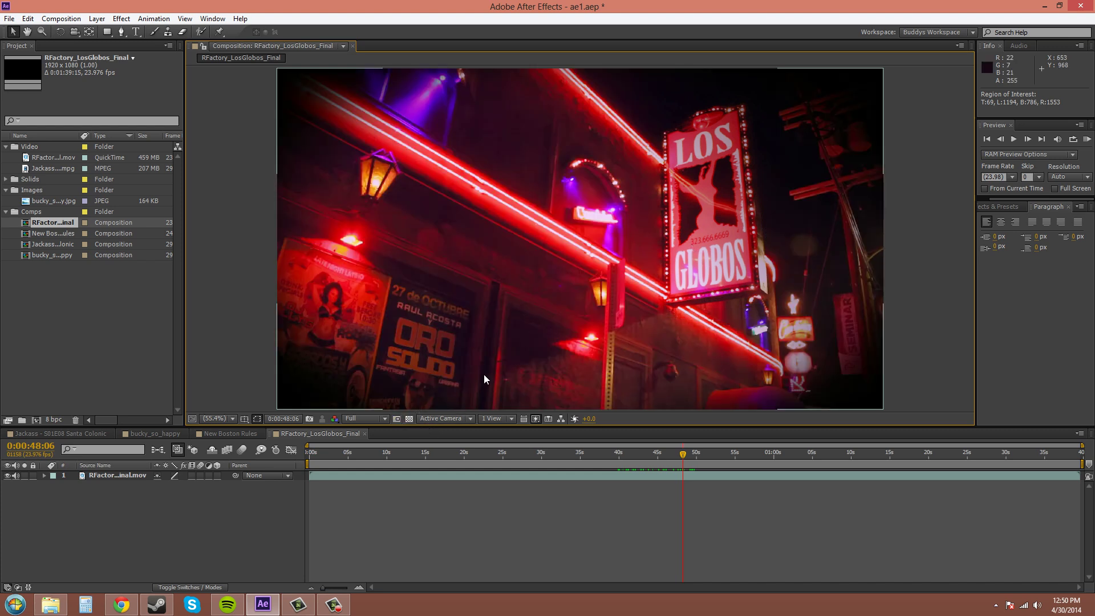
# - Hide the footage layer, turn on the transparency checkerboard, then make the layer visible again
pyautogui.click(396, 419)
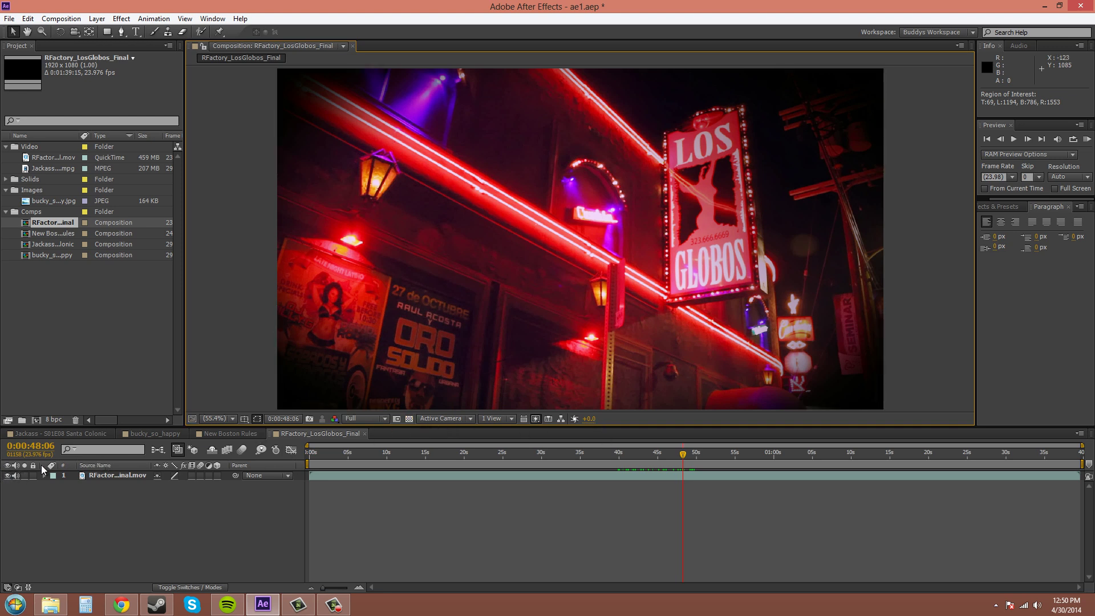
pyautogui.click(8, 478)
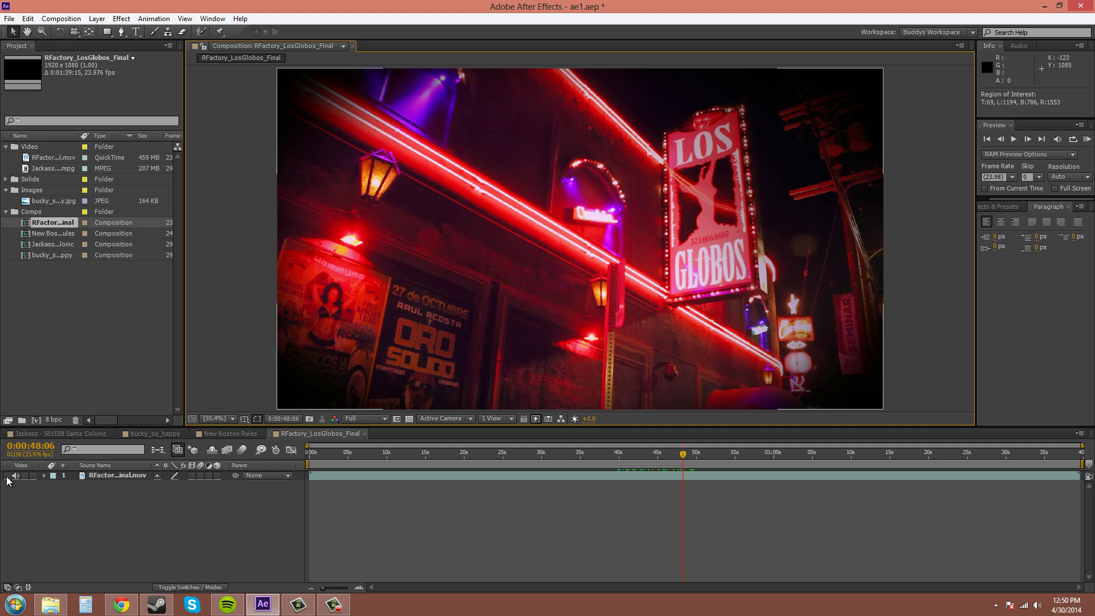
pyautogui.click(8, 475)
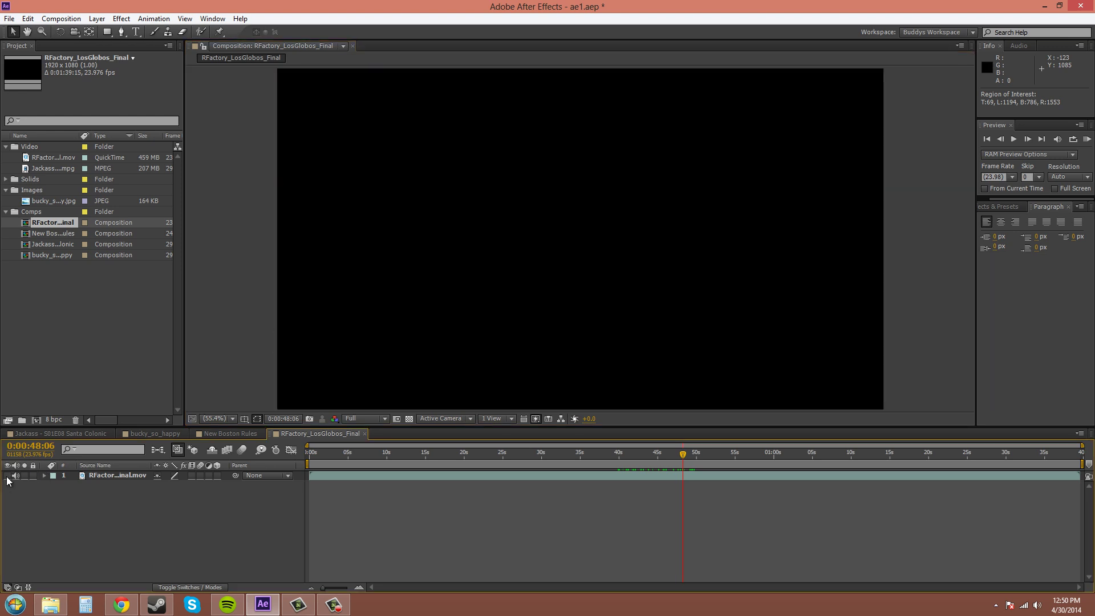
pyautogui.click(410, 419)
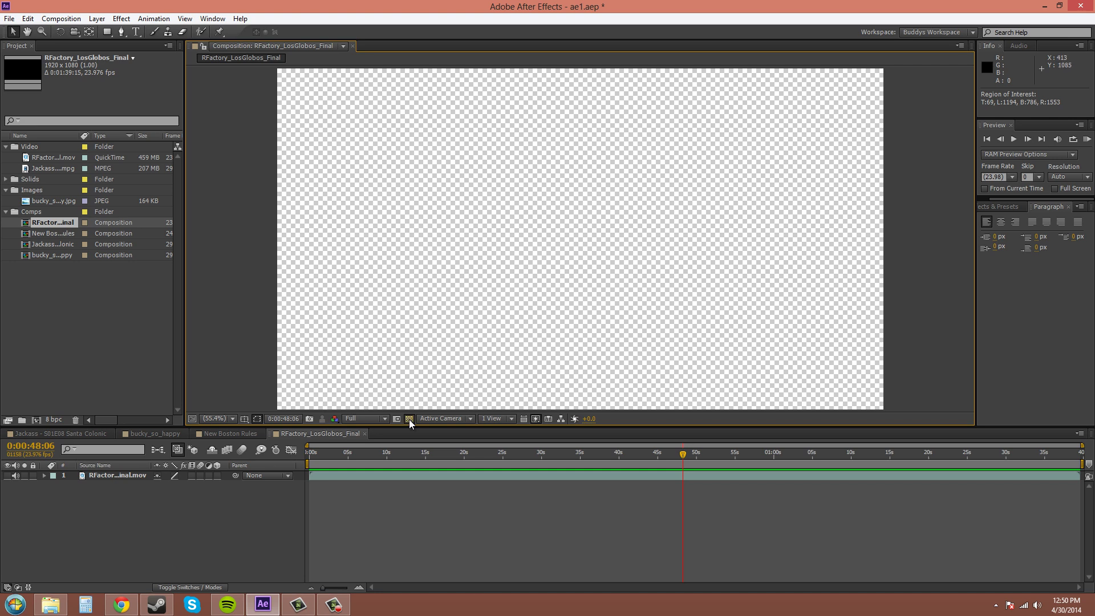
pyautogui.click(7, 475)
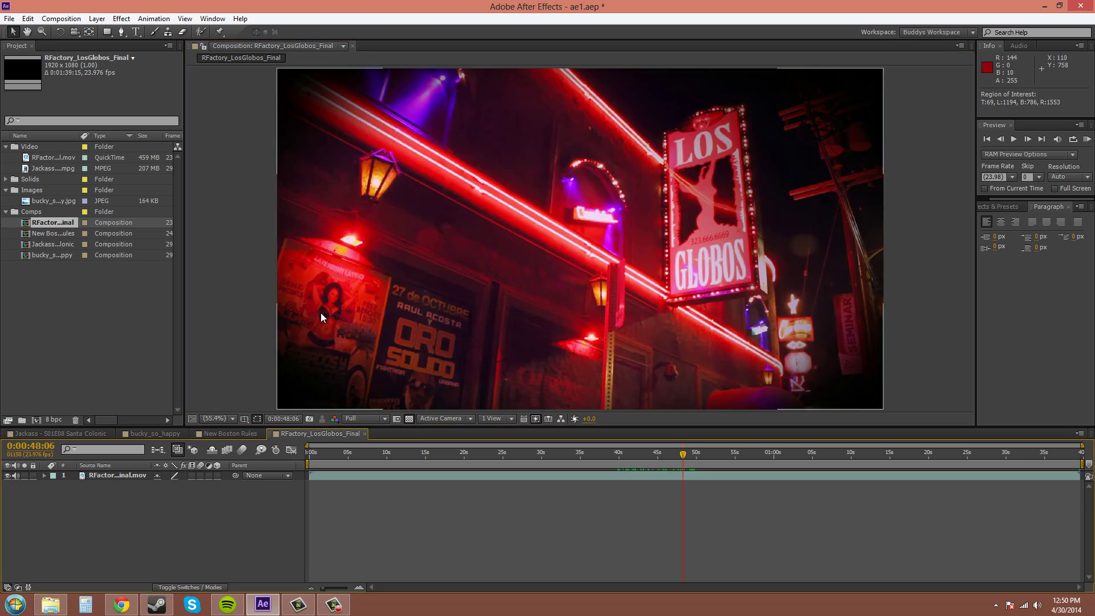
pyautogui.click(471, 418)
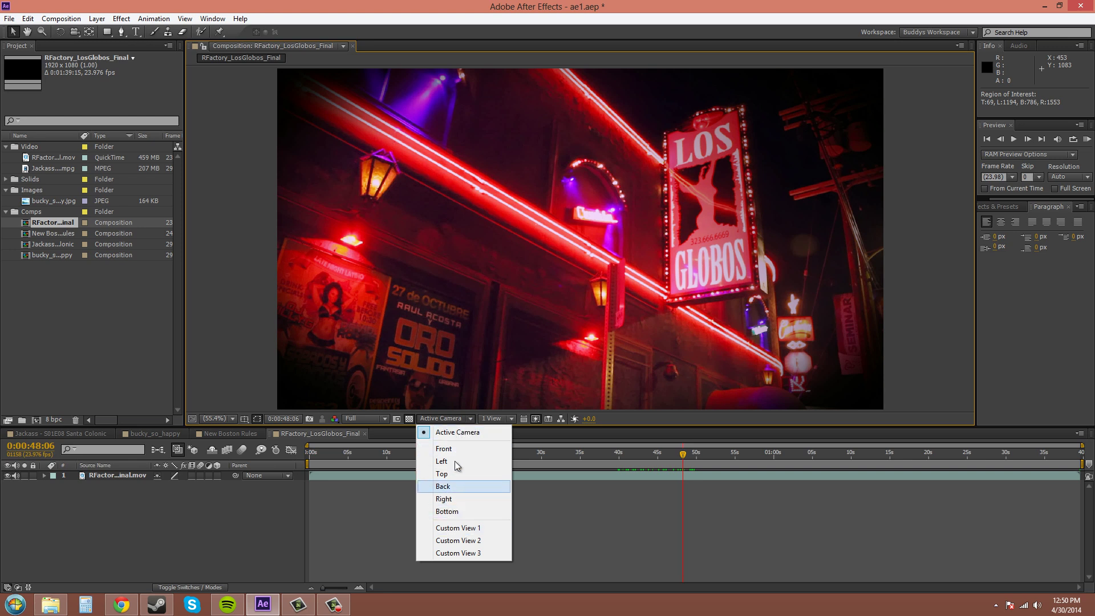
pyautogui.click(454, 462)
pyautogui.click(445, 418)
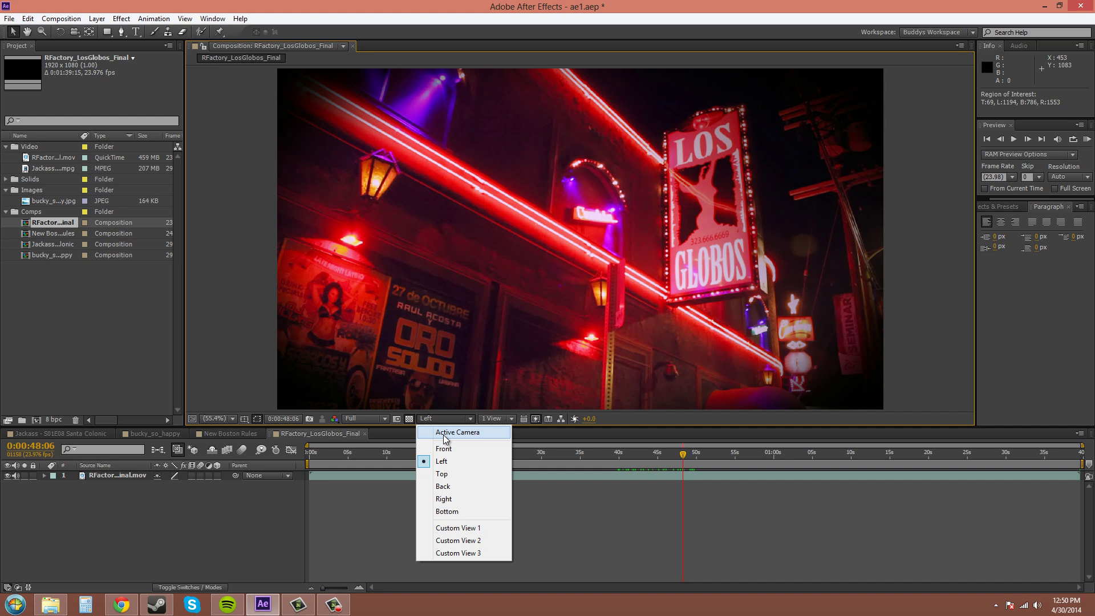
pyautogui.click(444, 435)
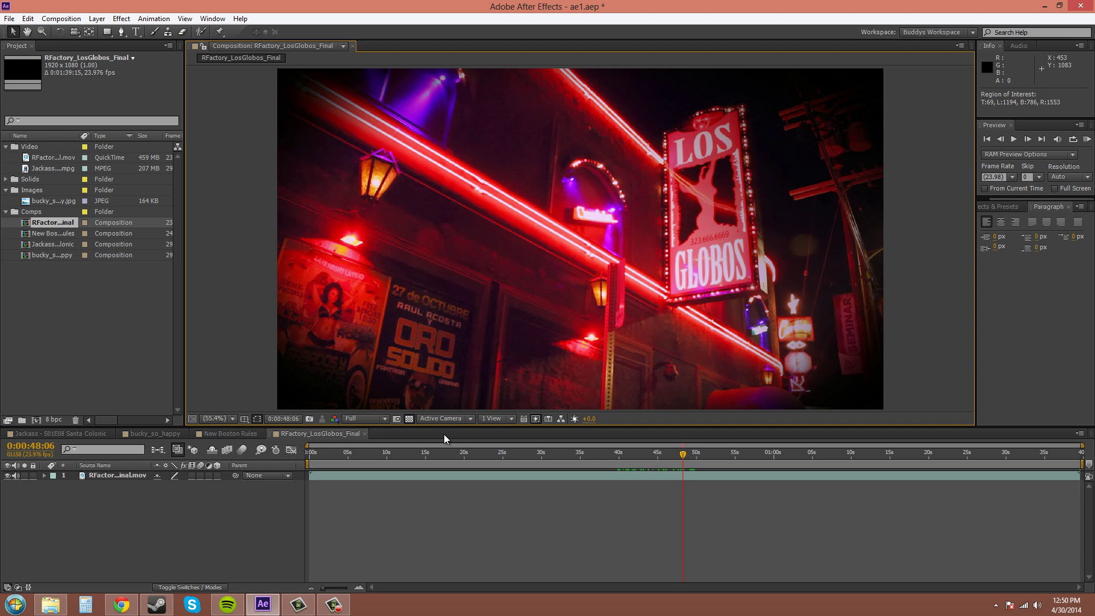
# - Try a 2 Views - Horizontal layout using the Left 3D view, then return to 1 View
pyautogui.click(494, 419)
pyautogui.click(518, 447)
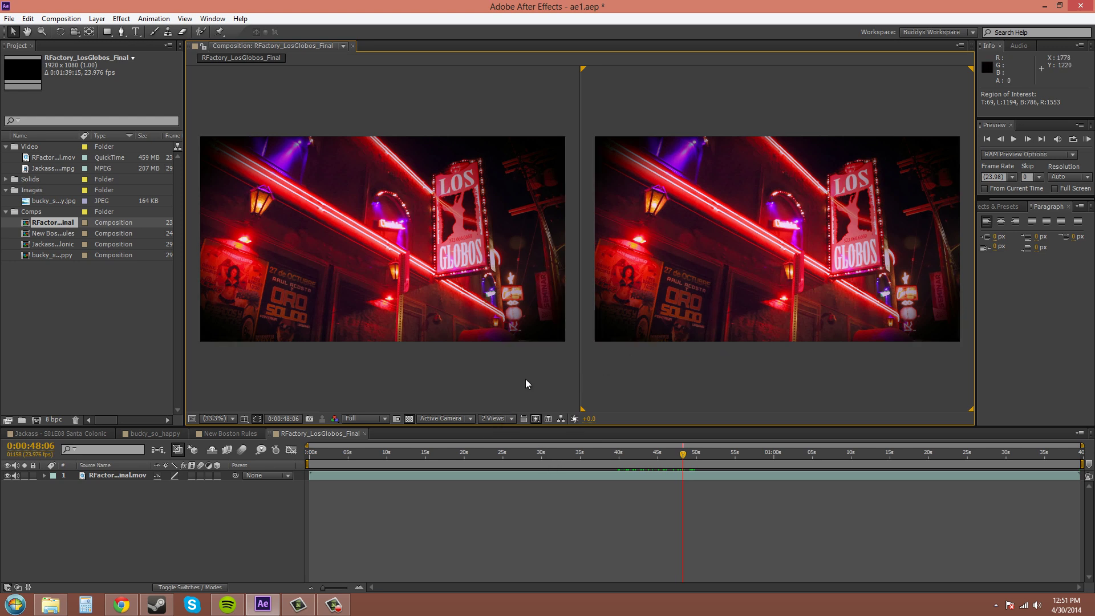
pyautogui.click(456, 418)
pyautogui.click(435, 459)
pyautogui.click(430, 384)
pyautogui.click(448, 418)
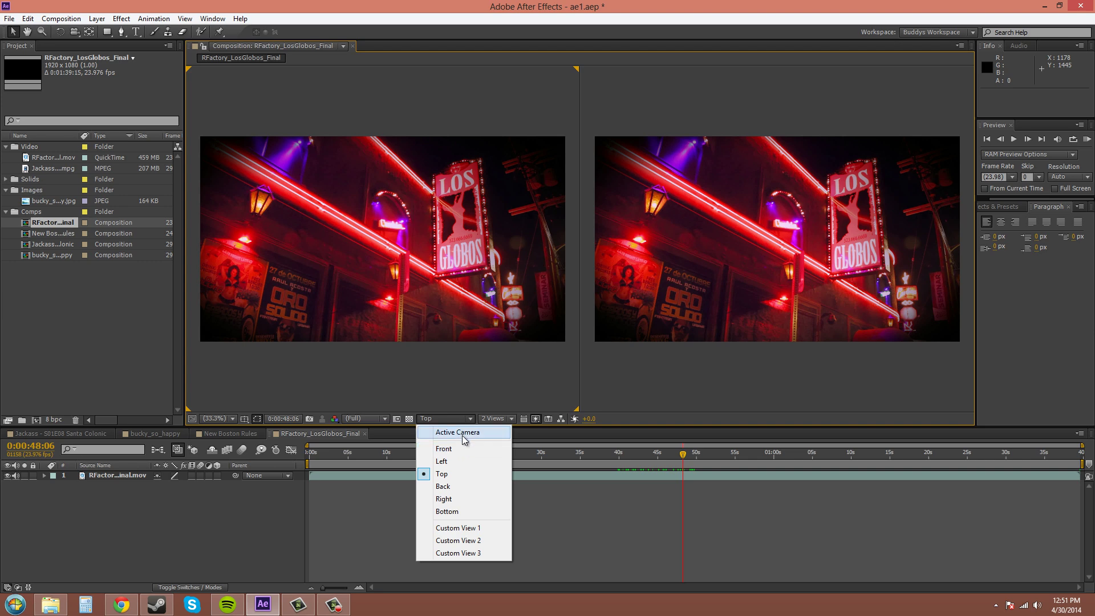
pyautogui.click(498, 418)
pyautogui.click(504, 435)
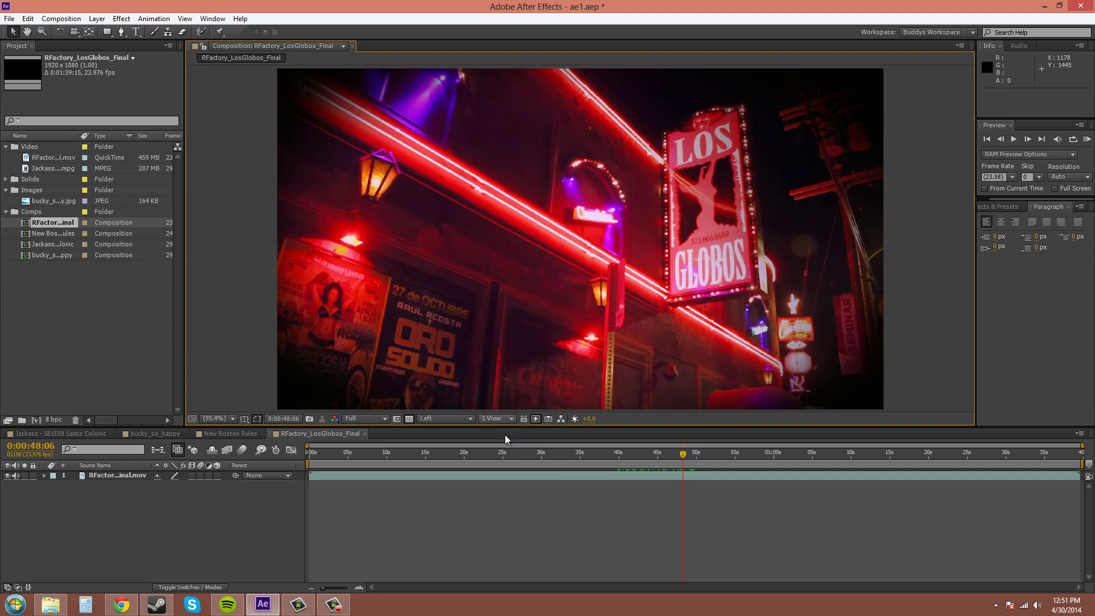
pyautogui.click(536, 419)
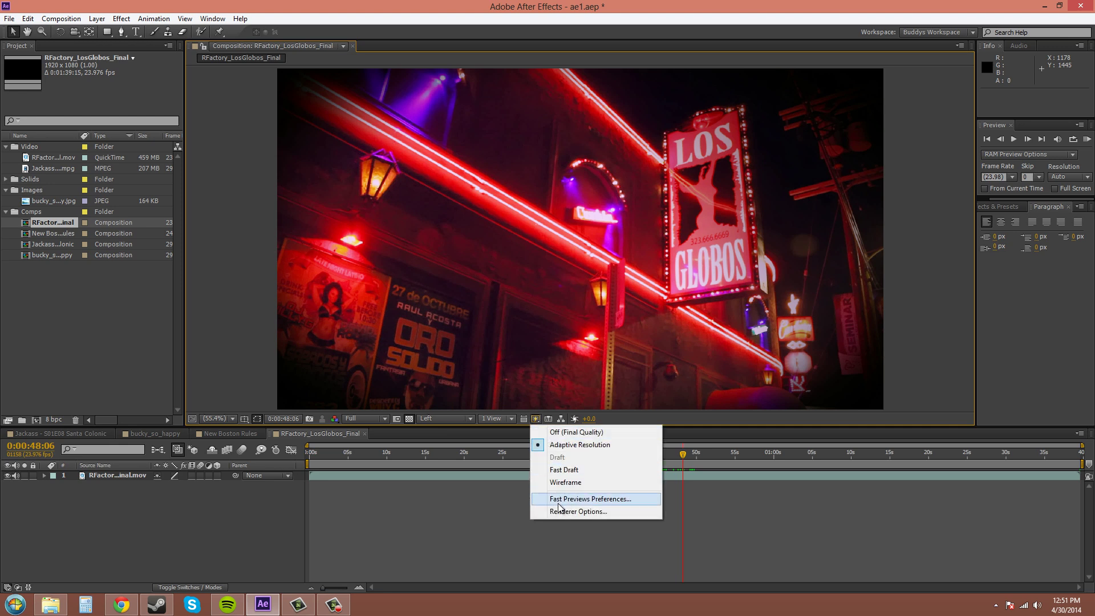
pyautogui.click(699, 419)
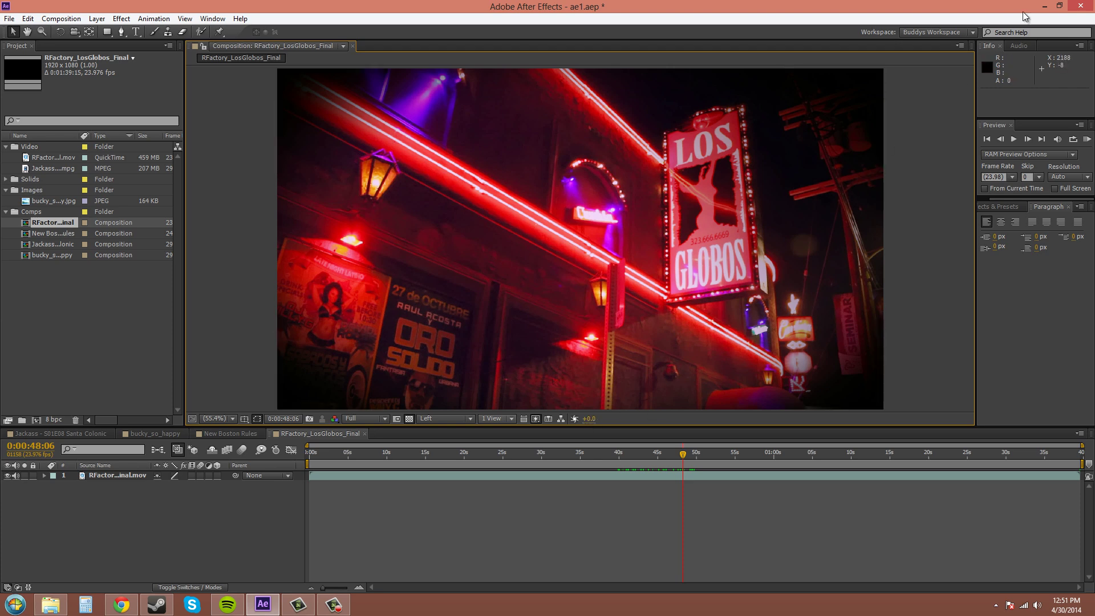
pyautogui.click(959, 46)
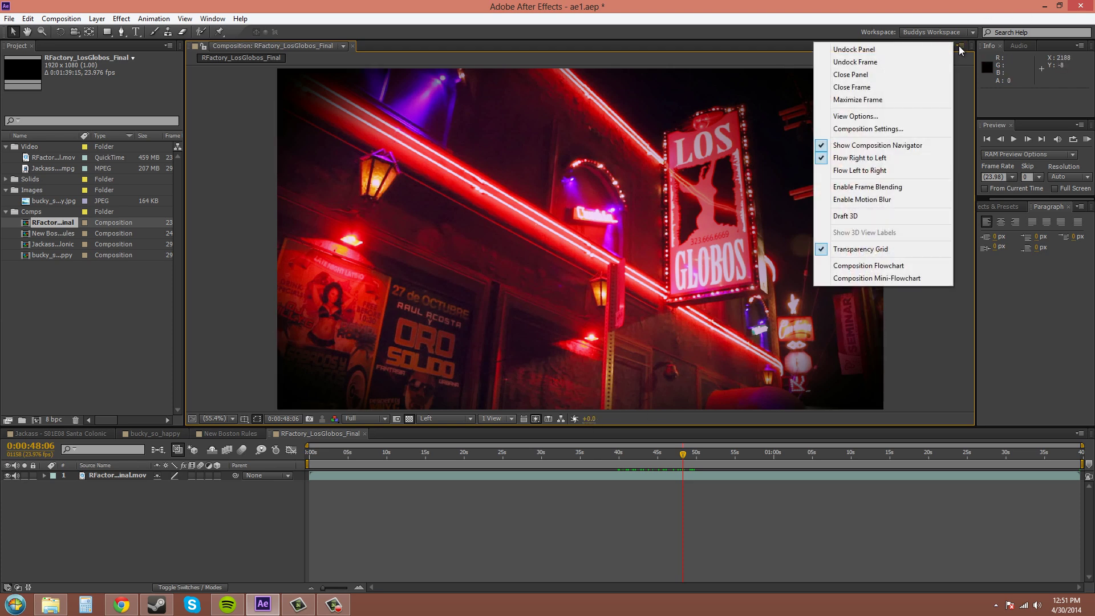
pyautogui.click(960, 47)
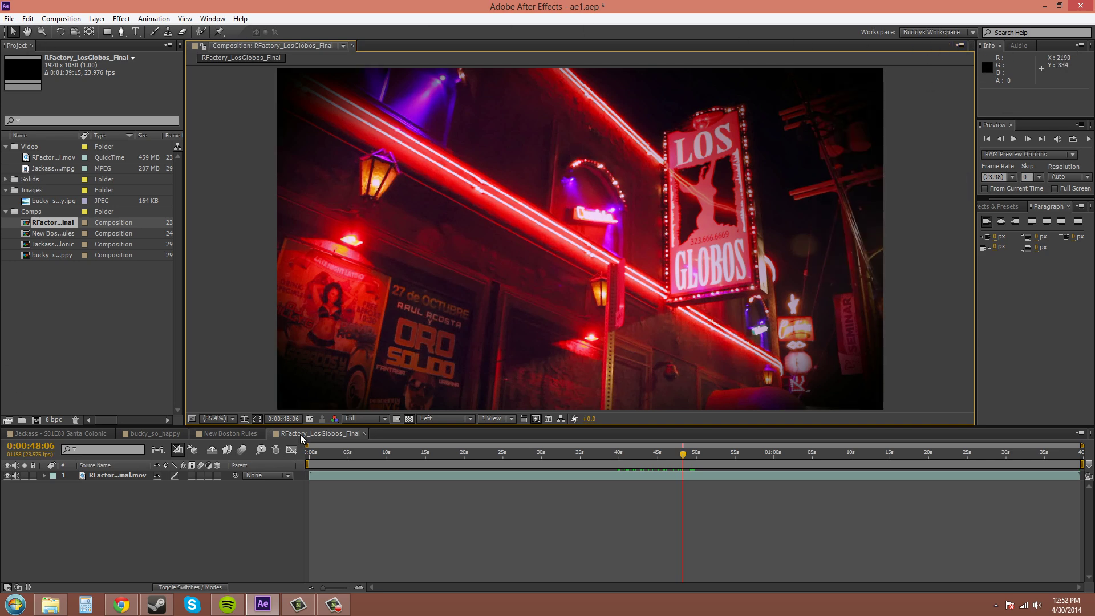
pyautogui.click(1079, 434)
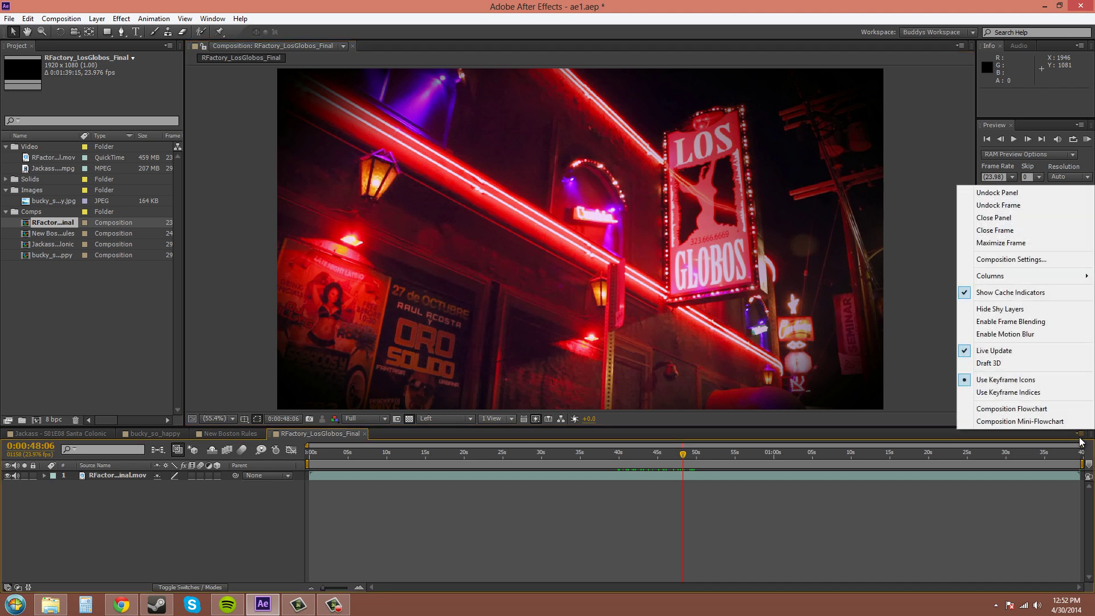
pyautogui.click(924, 105)
pyautogui.click(925, 101)
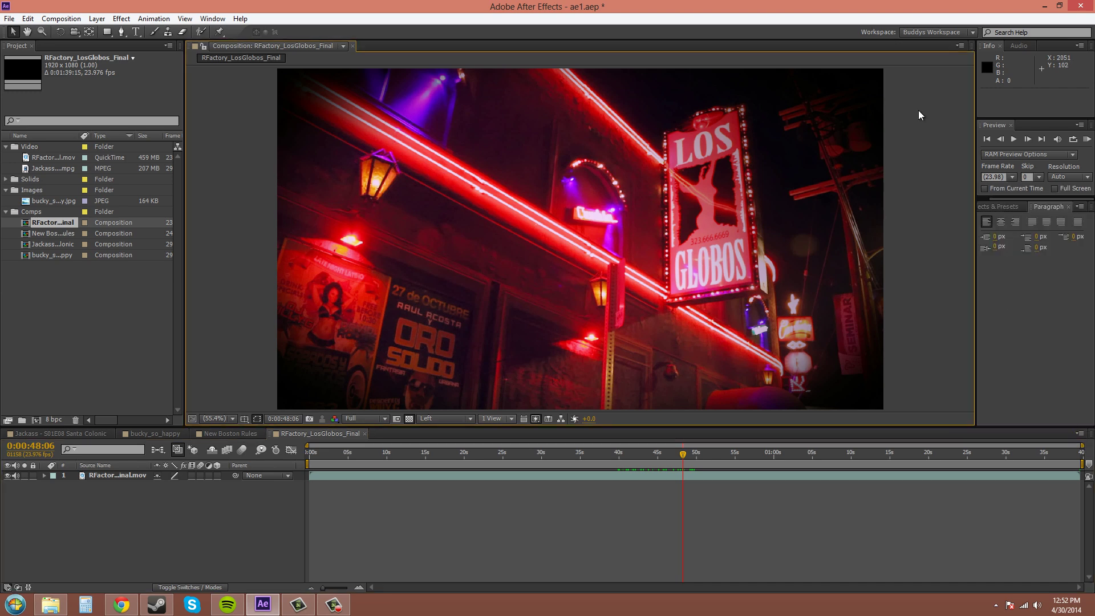